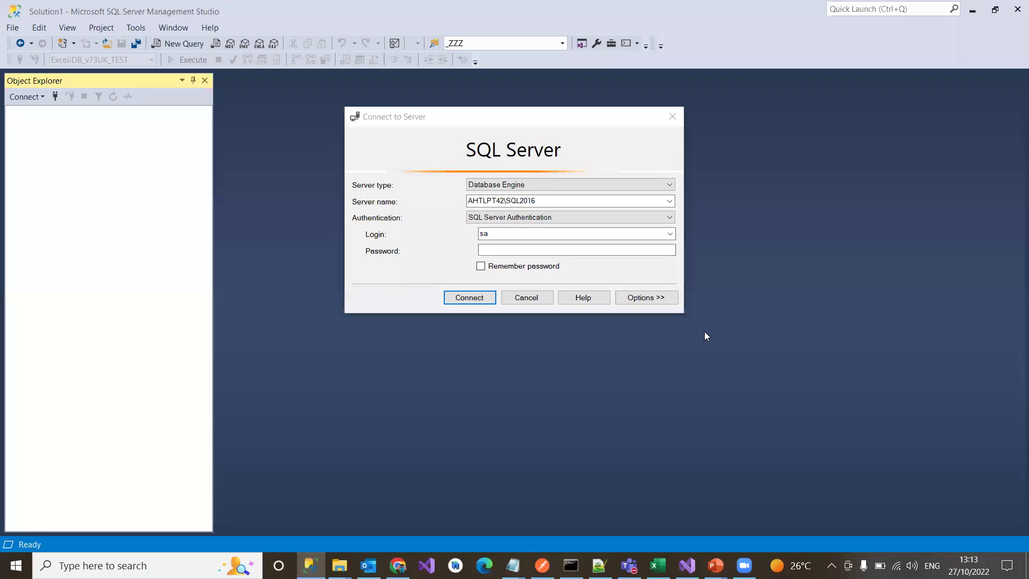
- Connect to the AHTLPT42\SQL2016 Database Engine as sa with the account password and expand its Databases folder
left_click(705, 332)
key("Tab")
type("***********")
key("Return")
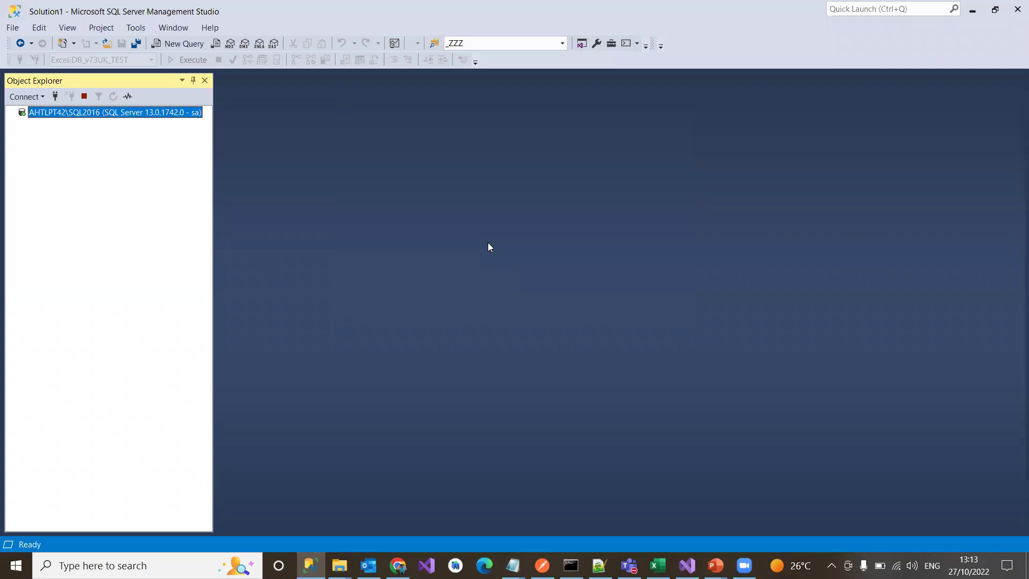
left_click(22, 125)
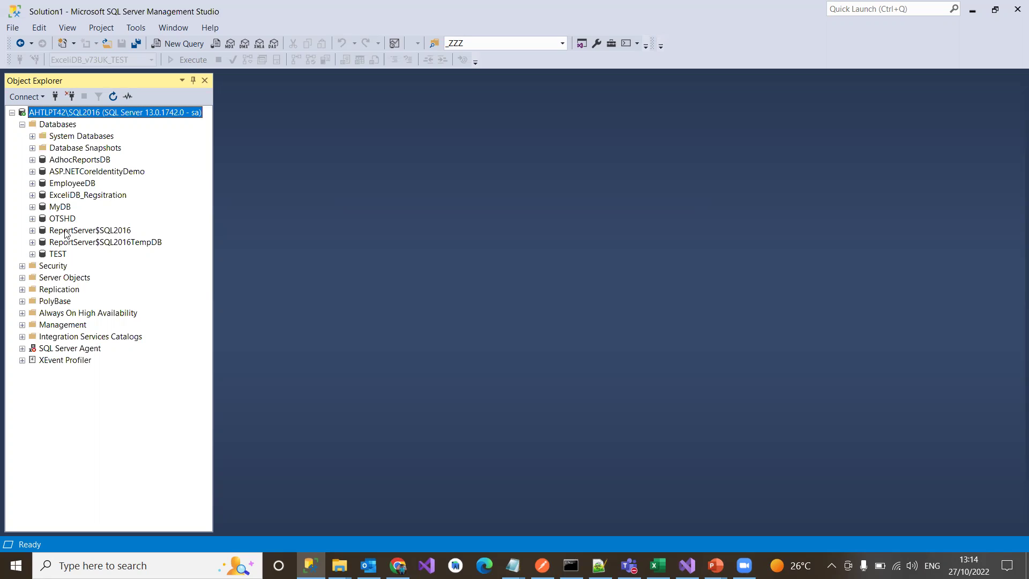
- Make sure Enable Contained Databases is True in the server's advanced properties and accept the properties
right_click(72, 115)
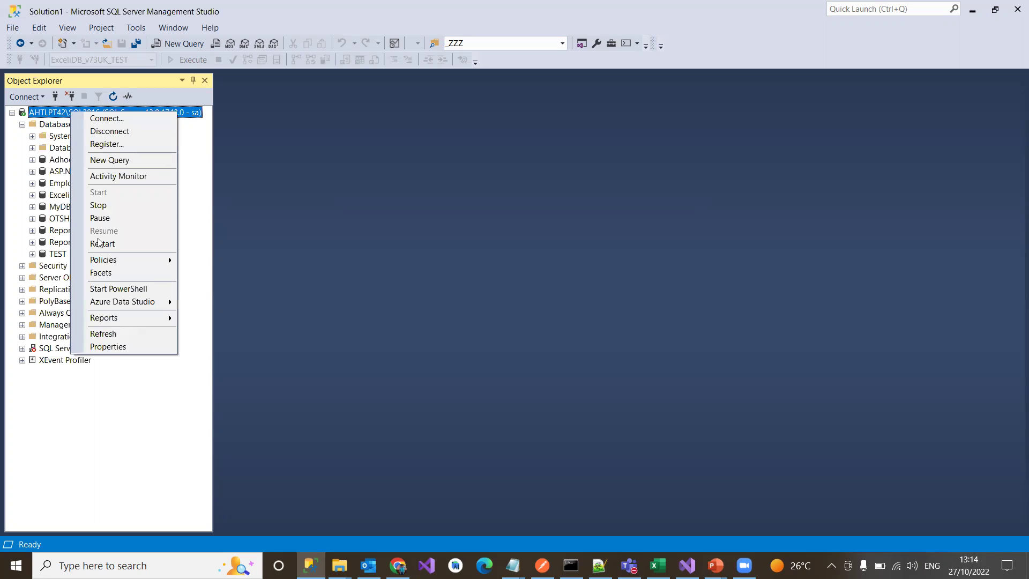
left_click(104, 347)
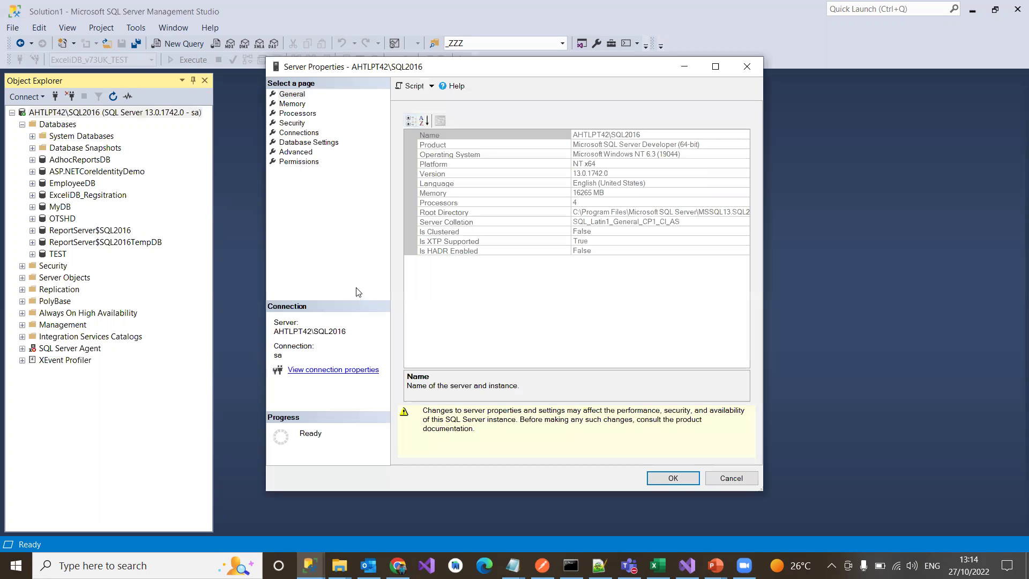
left_click(298, 152)
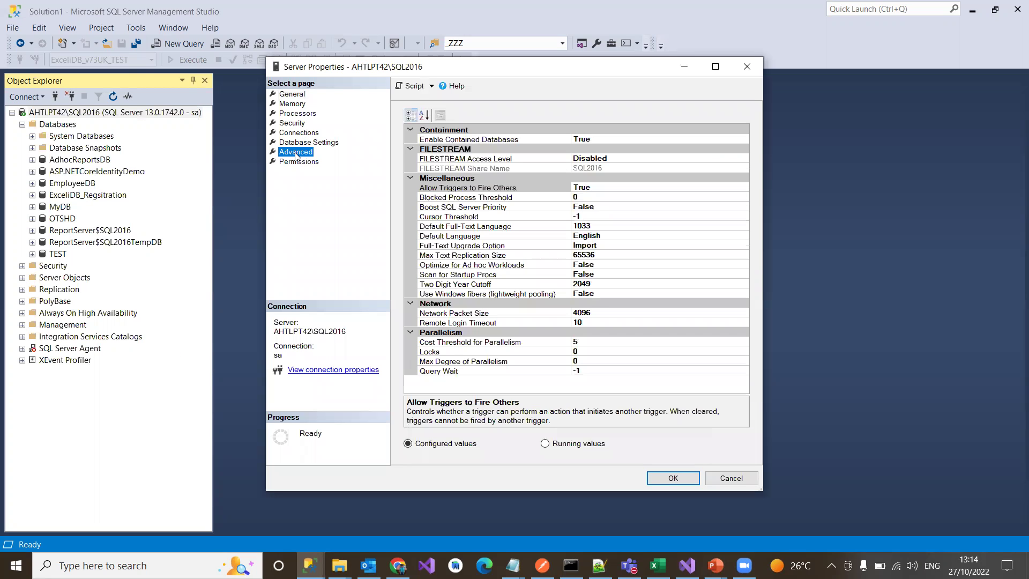
left_click(467, 140)
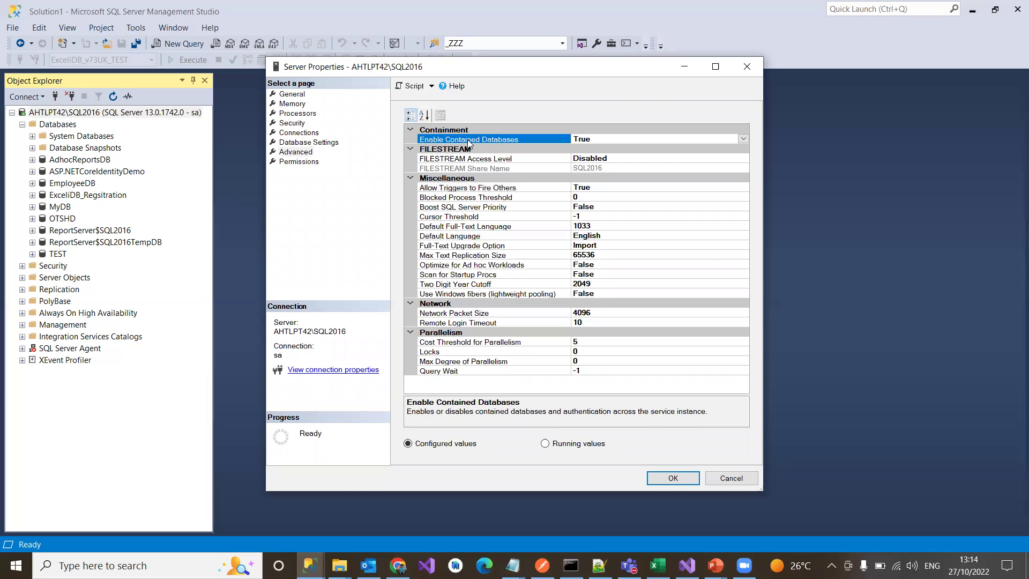
double_click(505, 140)
double_click(504, 141)
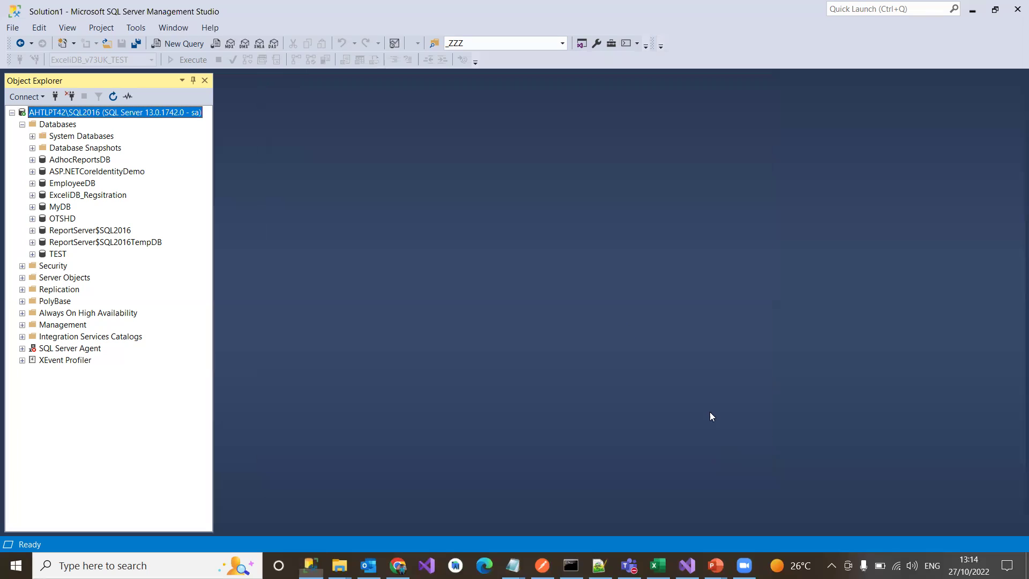
left_click(670, 478)
- Start a new database on the server and name it ContainedDB
left_click(55, 126)
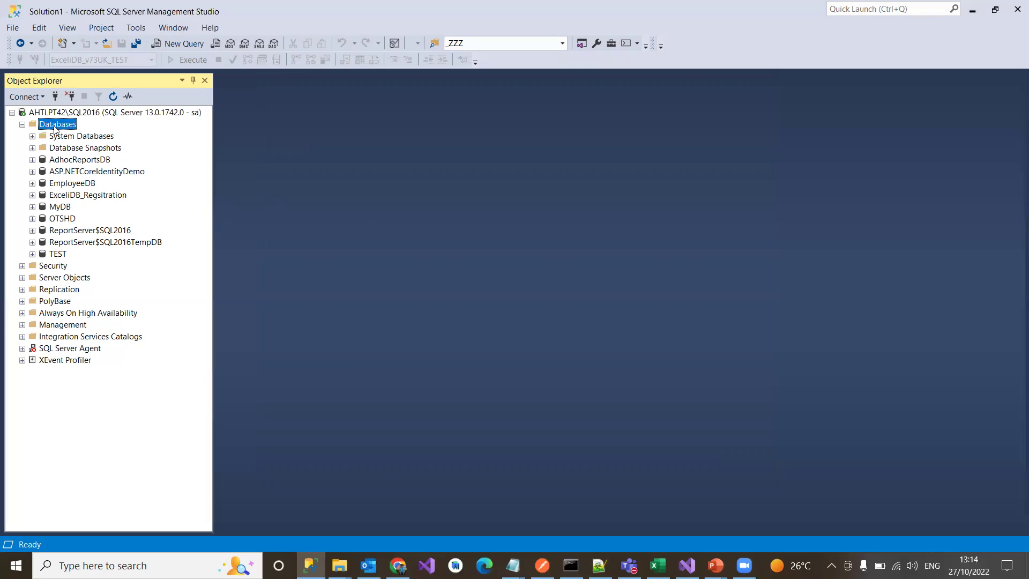
right_click(60, 125)
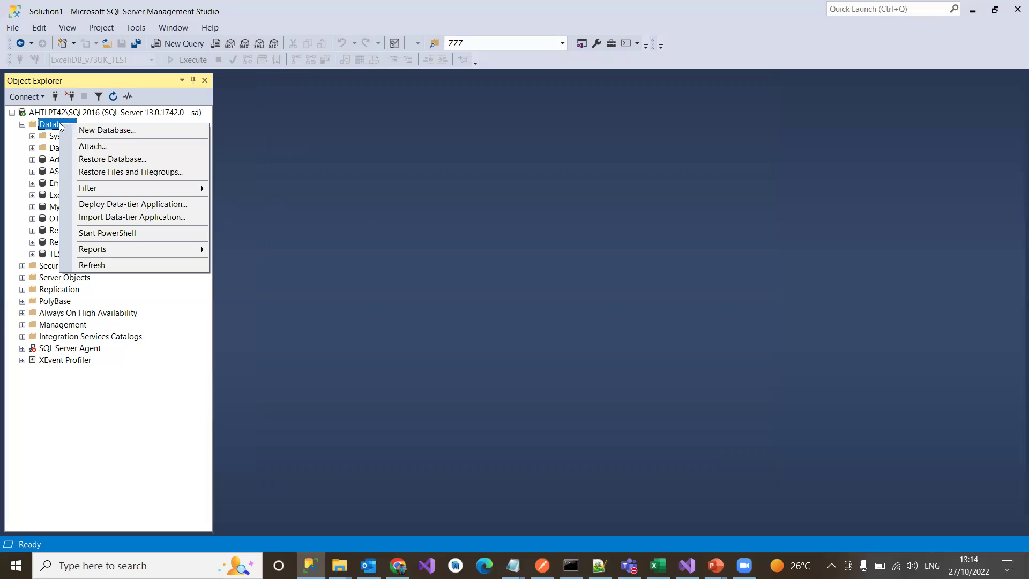
left_click(98, 131)
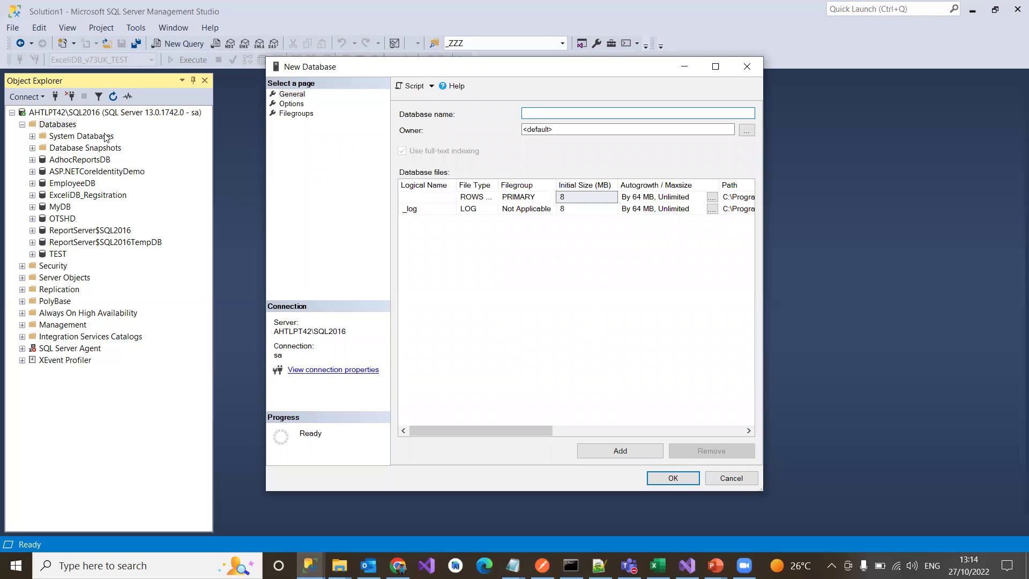
type("ContainedDB")
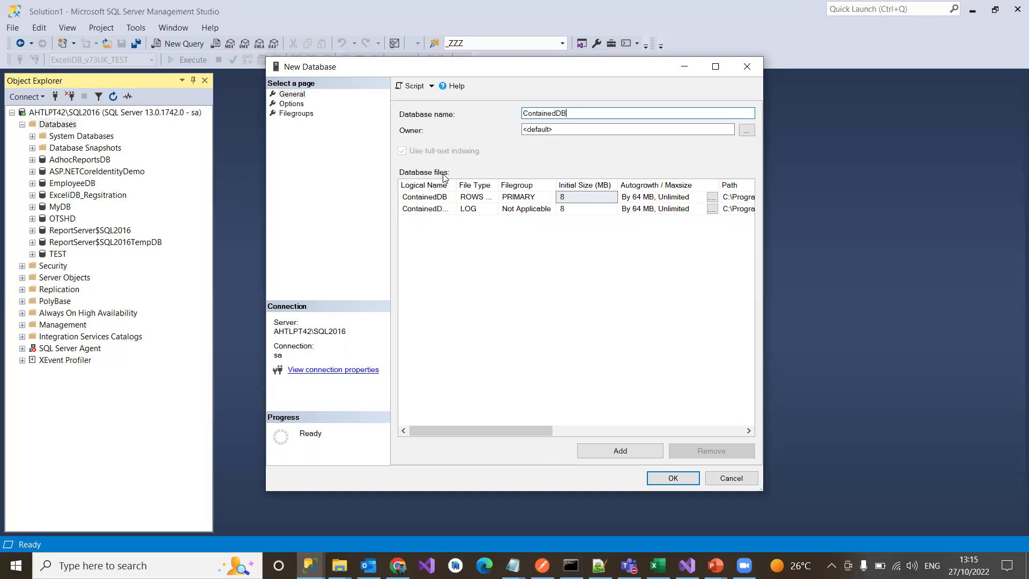
- Set the new database's containment type to Partial and create the database
left_click(297, 105)
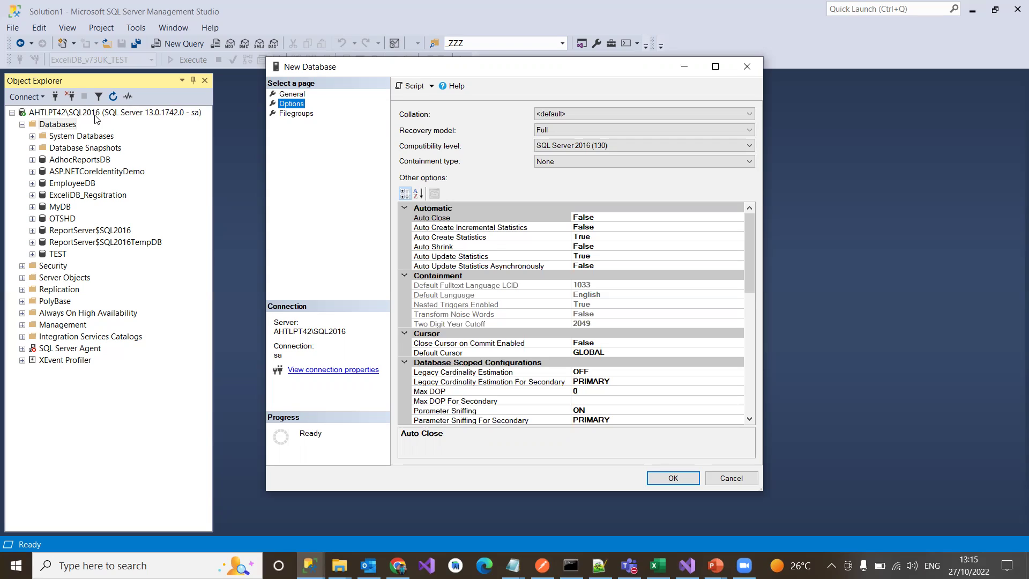
left_click(541, 163)
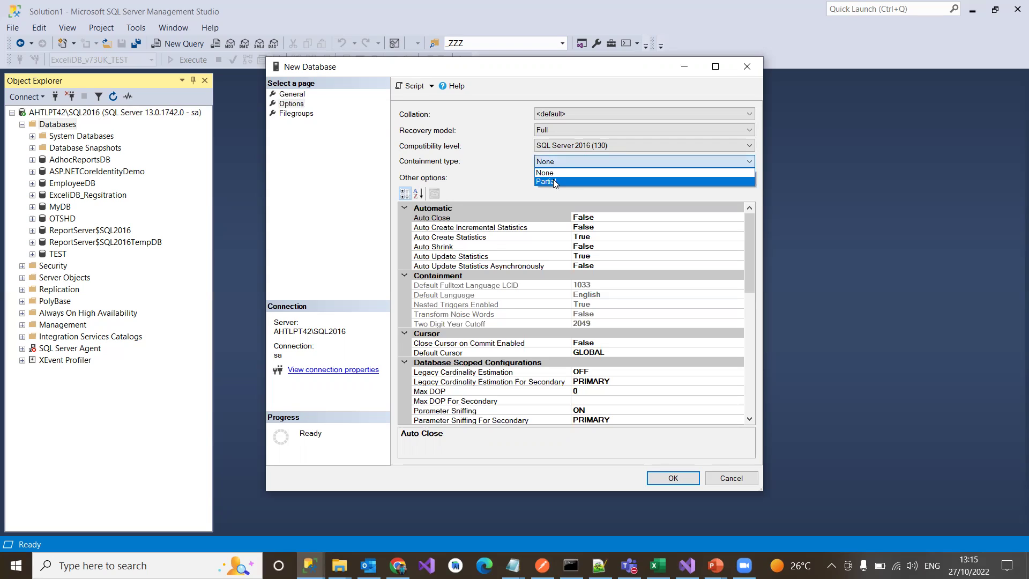
left_click(553, 181)
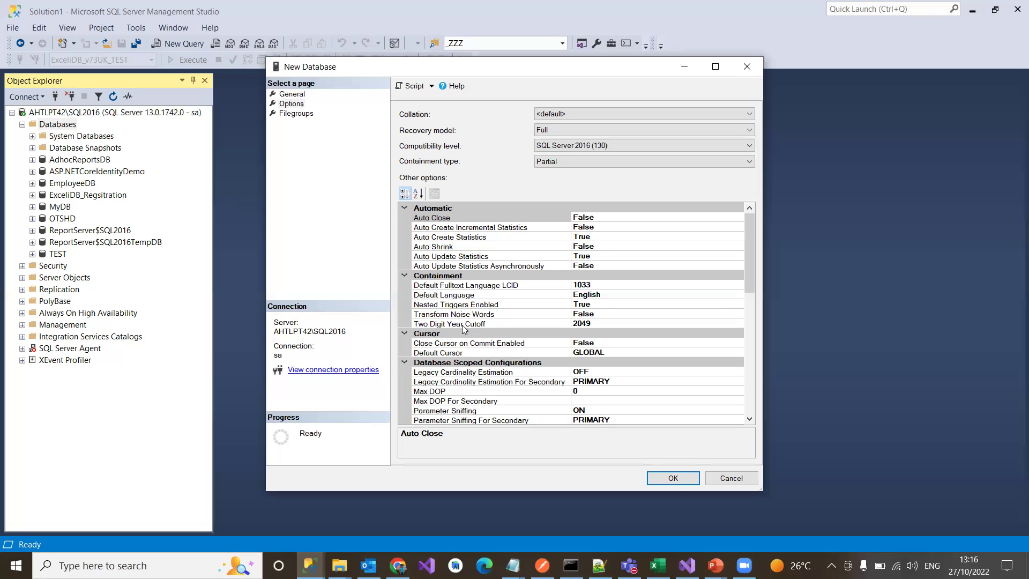
left_click(553, 163)
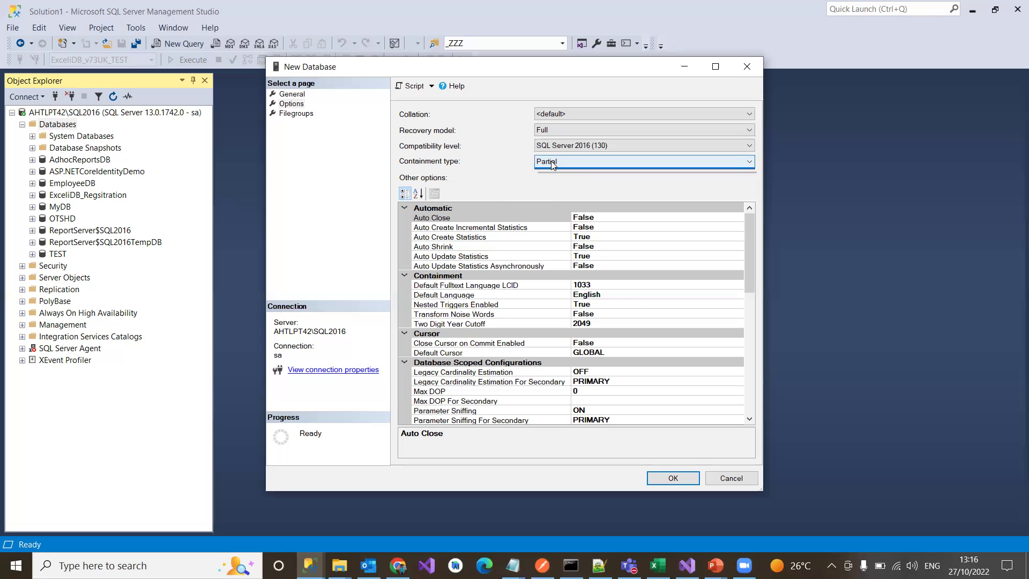
left_click(552, 172)
left_click(554, 161)
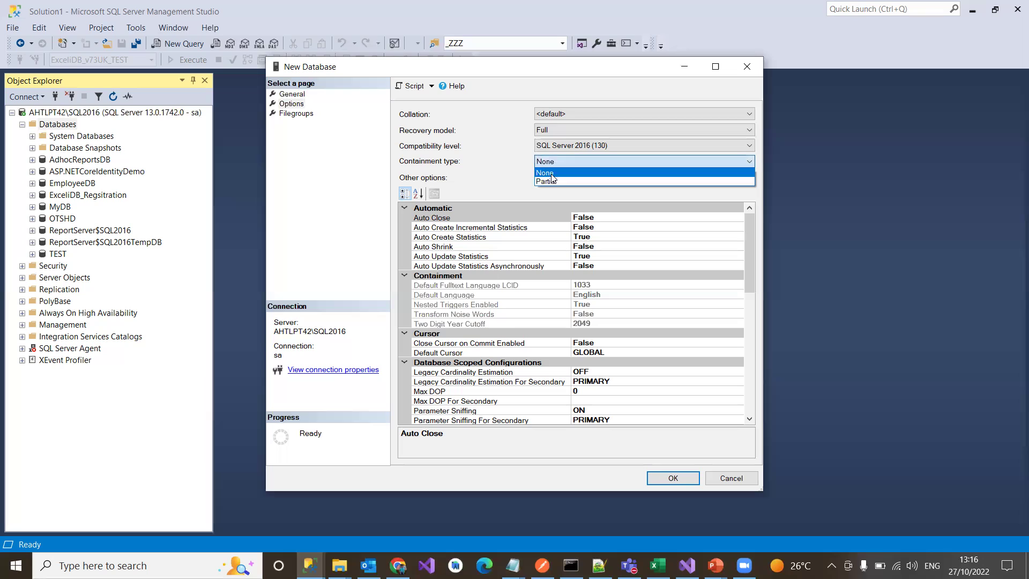
left_click(550, 180)
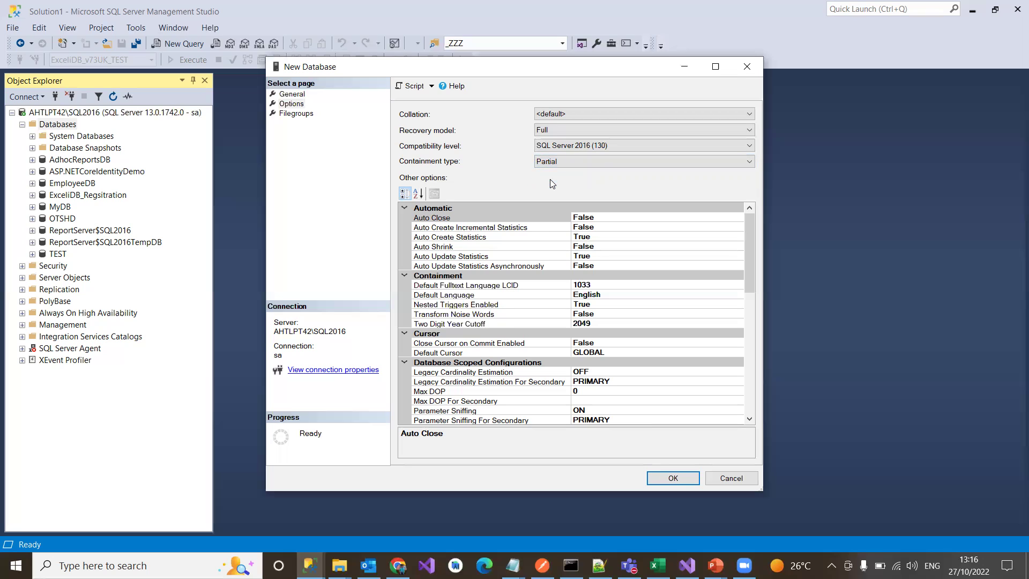
left_click(671, 478)
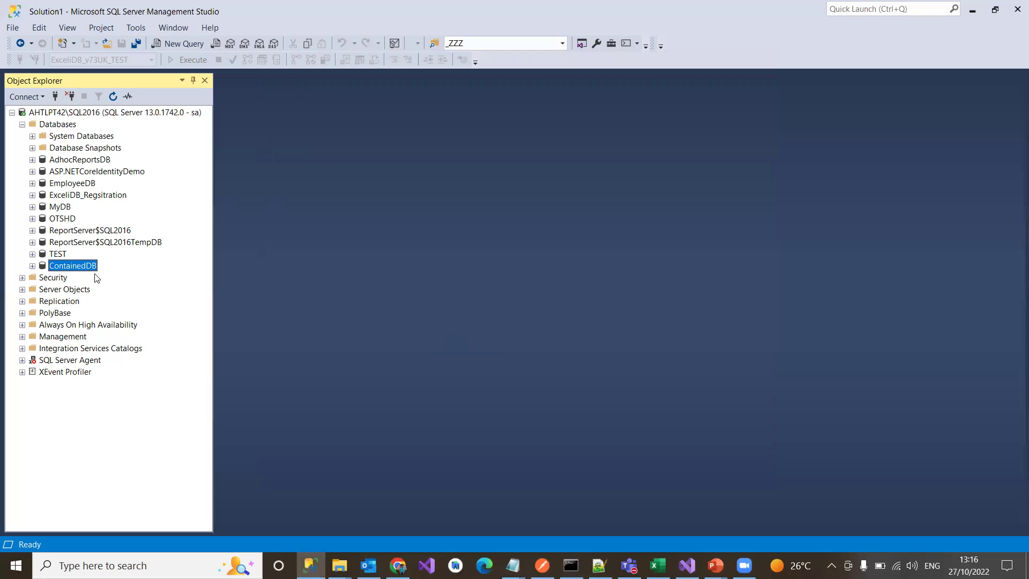
- Compare the folder structure of ContainedDB with that of the OTSHD database
left_click(32, 266)
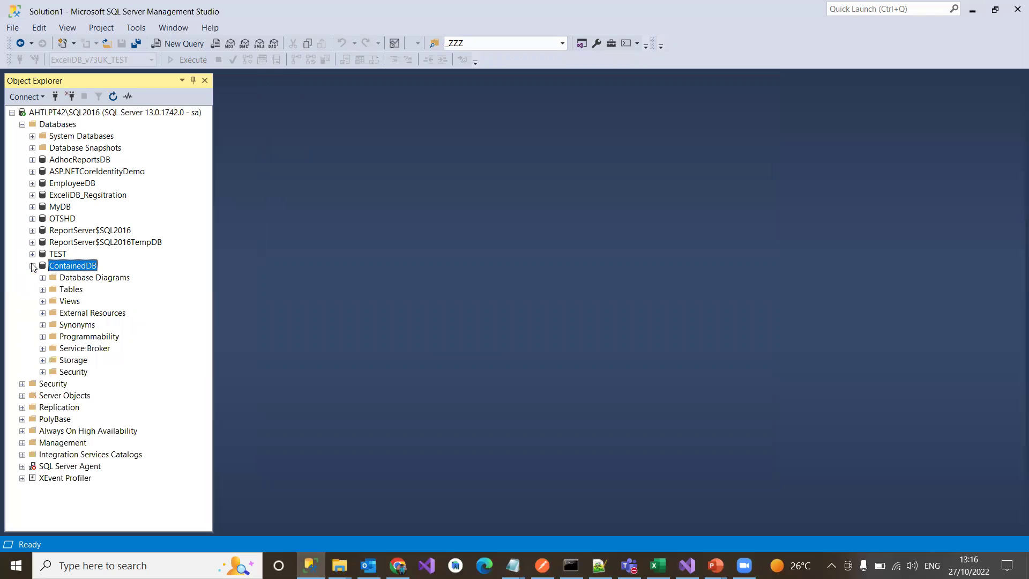
left_click(32, 218)
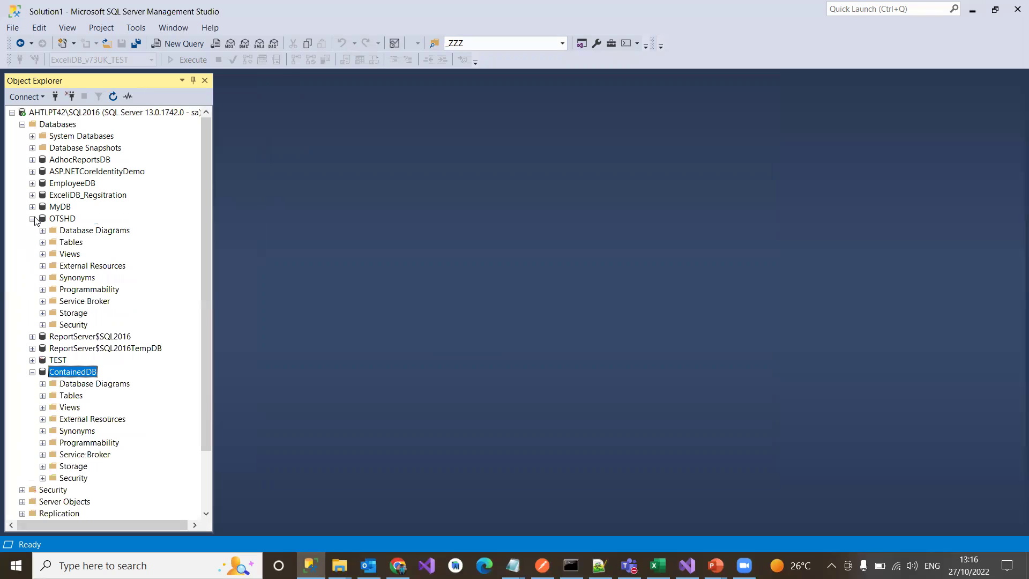
left_click(32, 218)
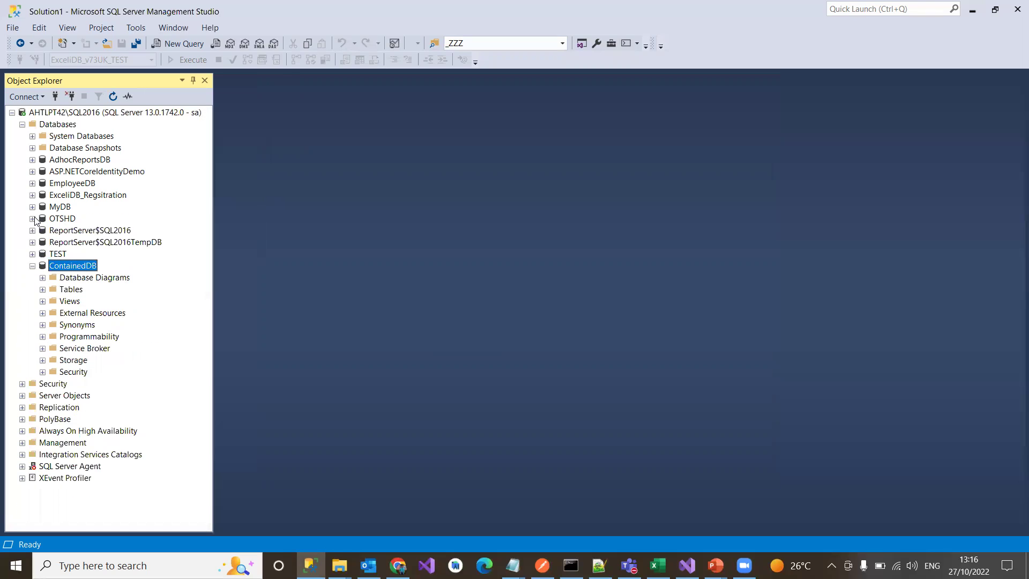
- Compare the containment types of OTSHD and ContainedDB in Object Explorer Details, then close the details view
left_click(67, 28)
left_click(115, 88)
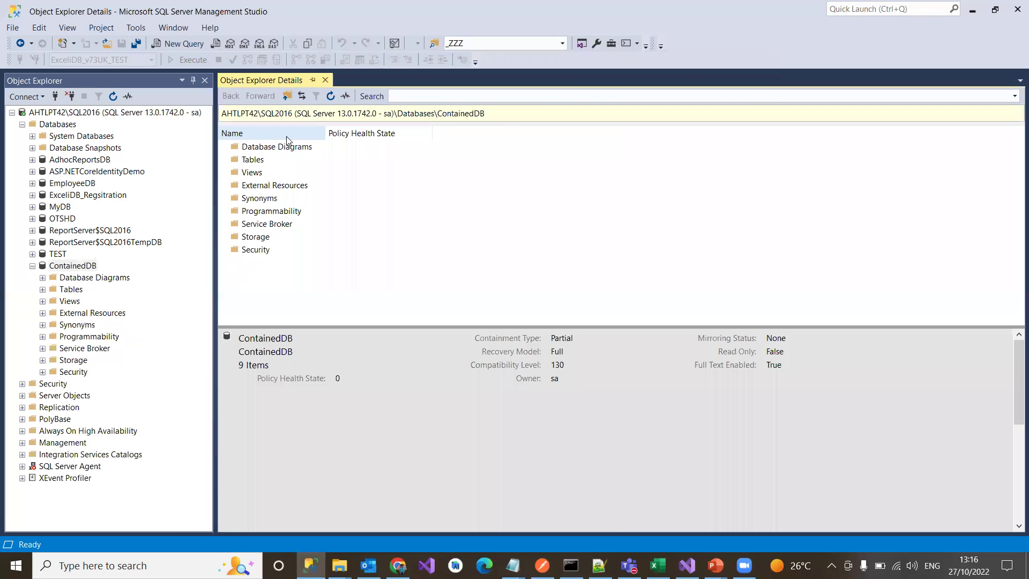
left_click(61, 207)
left_click(63, 219)
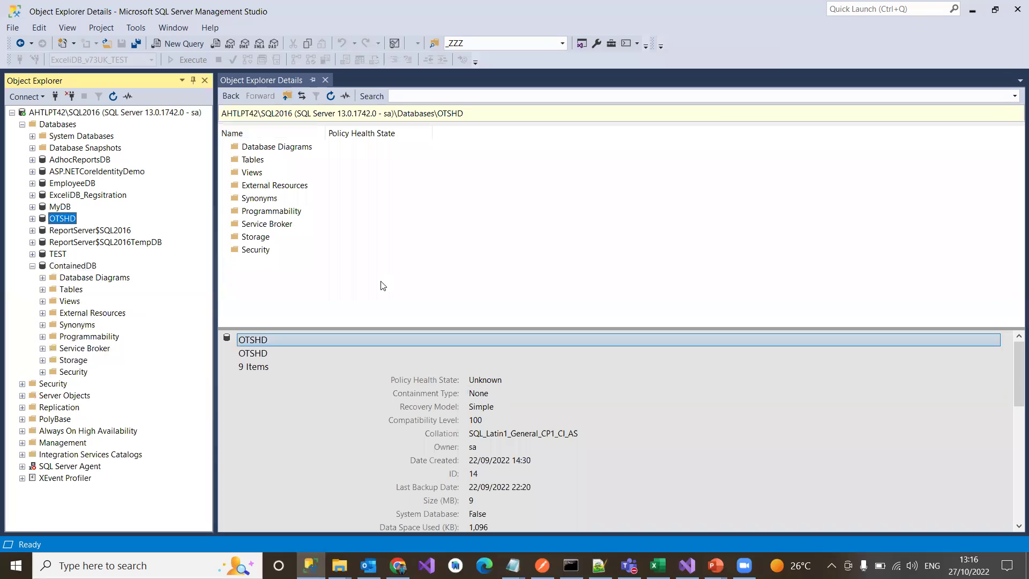
left_click(63, 267)
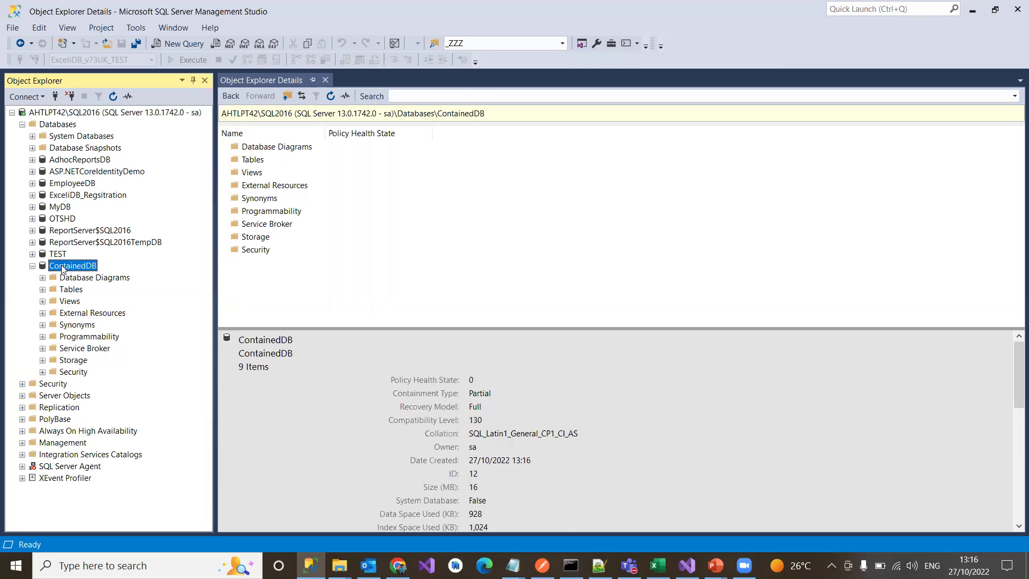
left_click(487, 392)
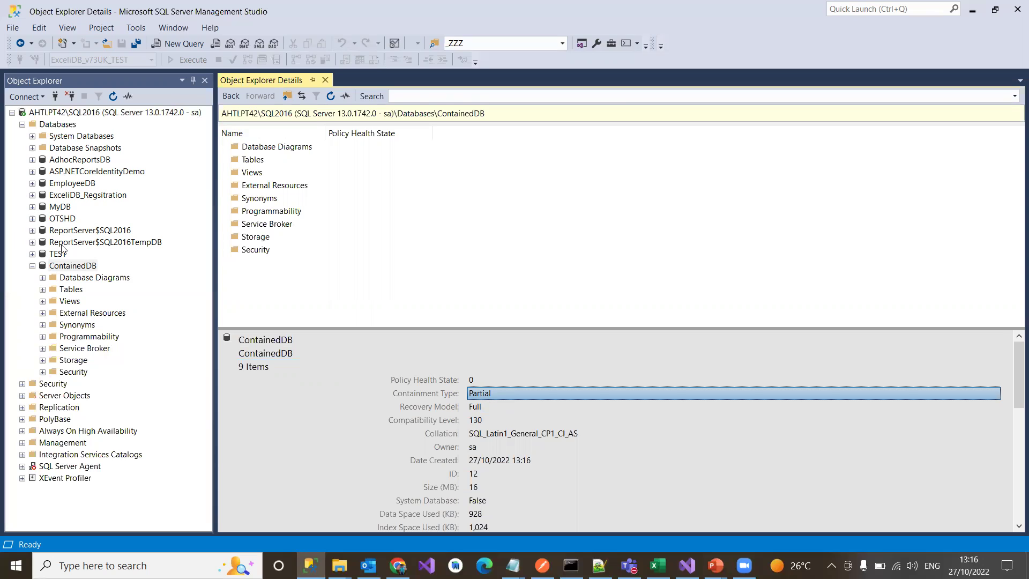
left_click(32, 266)
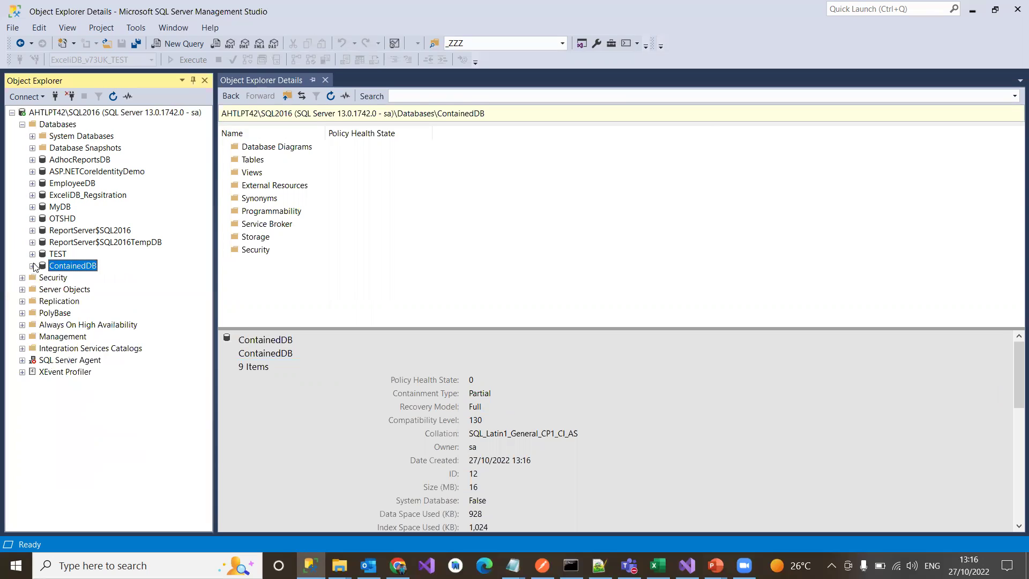
left_click(325, 80)
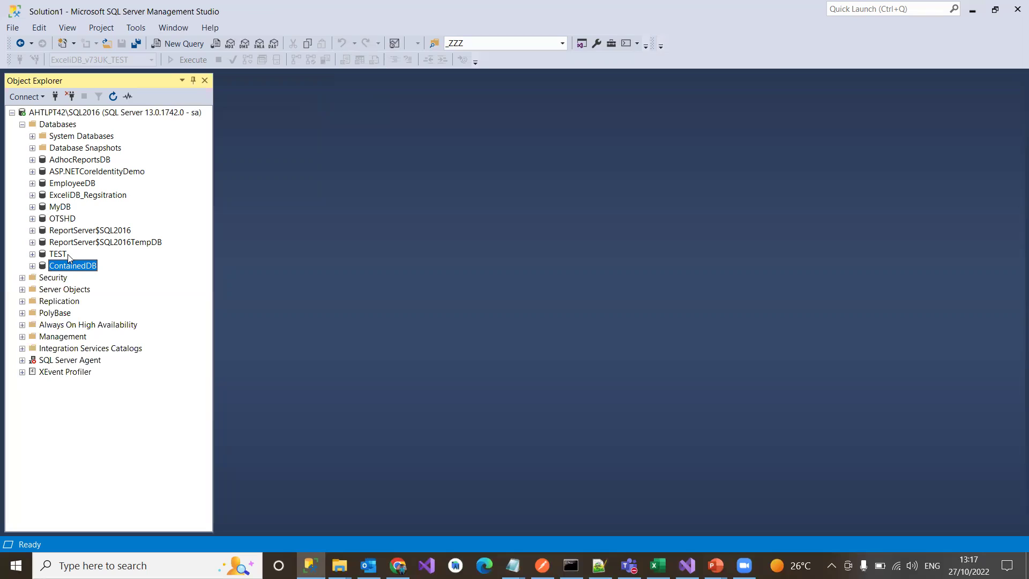
- Expand ContainedDB and examine the server-level logins, including sa, then collapse the server's Security folder
left_click(32, 267)
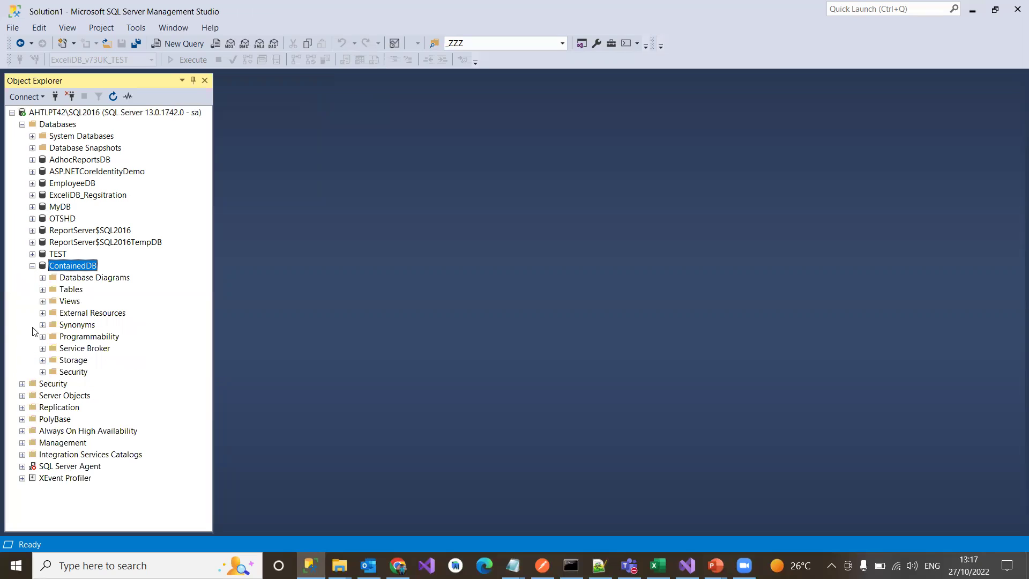
left_click(22, 383)
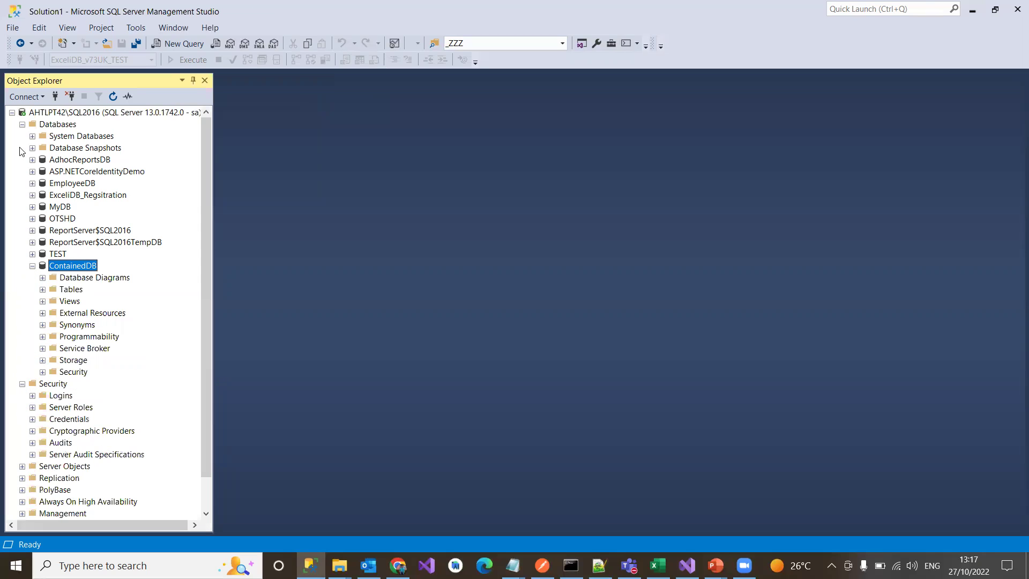
left_click(33, 395)
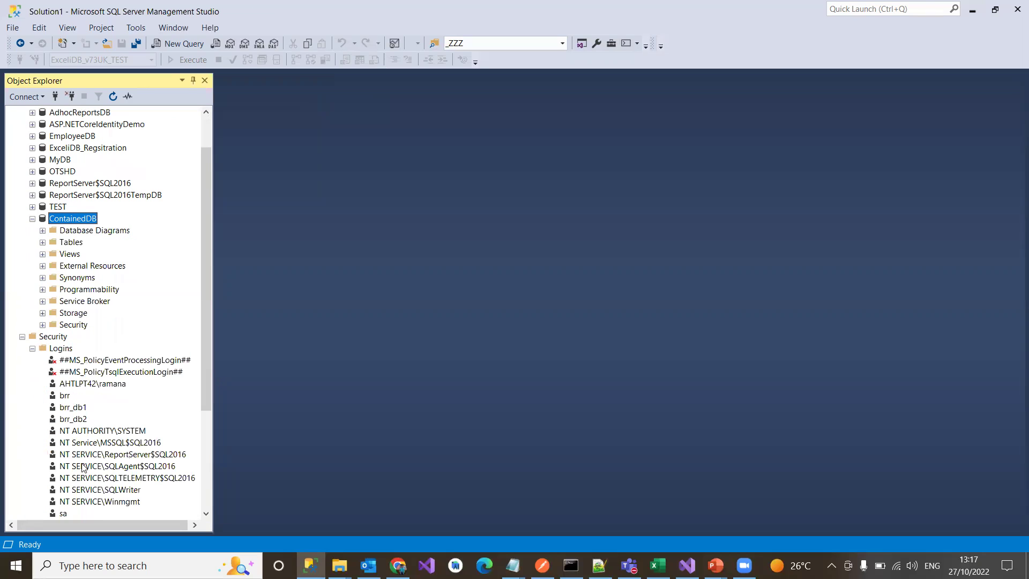
left_click(65, 513)
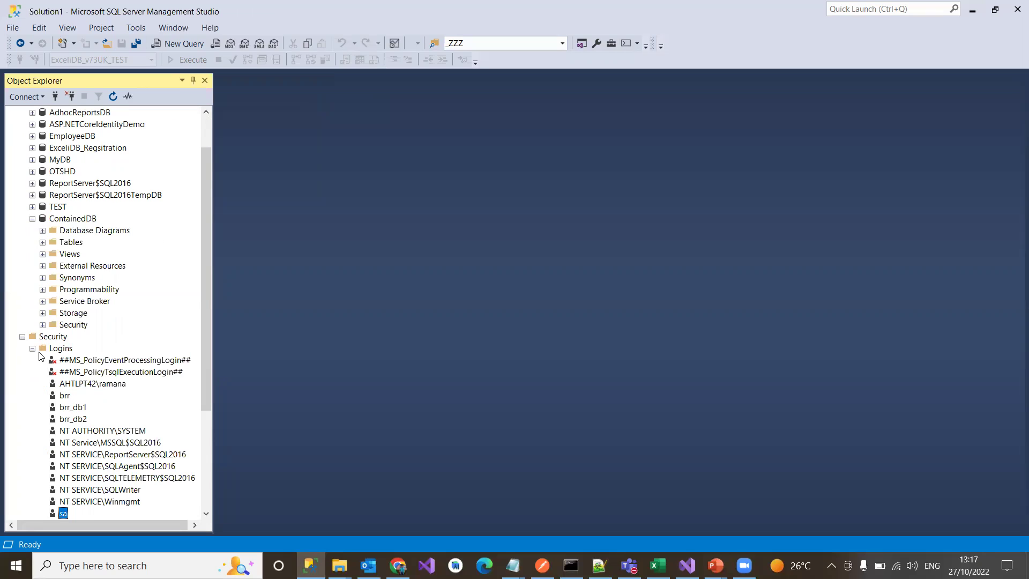
left_click(22, 336)
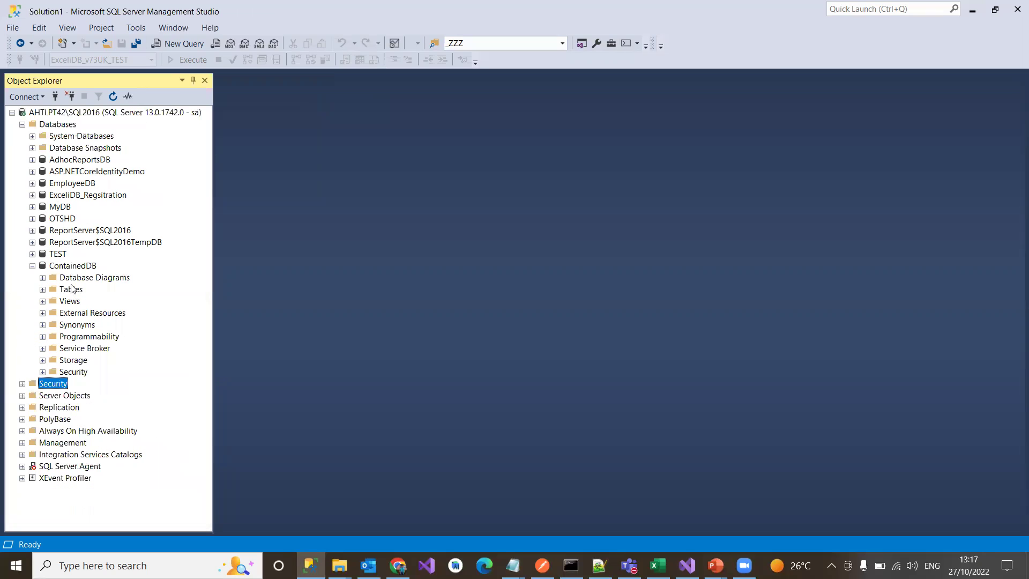
- Start a new SQL user with password in ContainedDB named containeddbuser, then enter and confirm its password
left_click(42, 372)
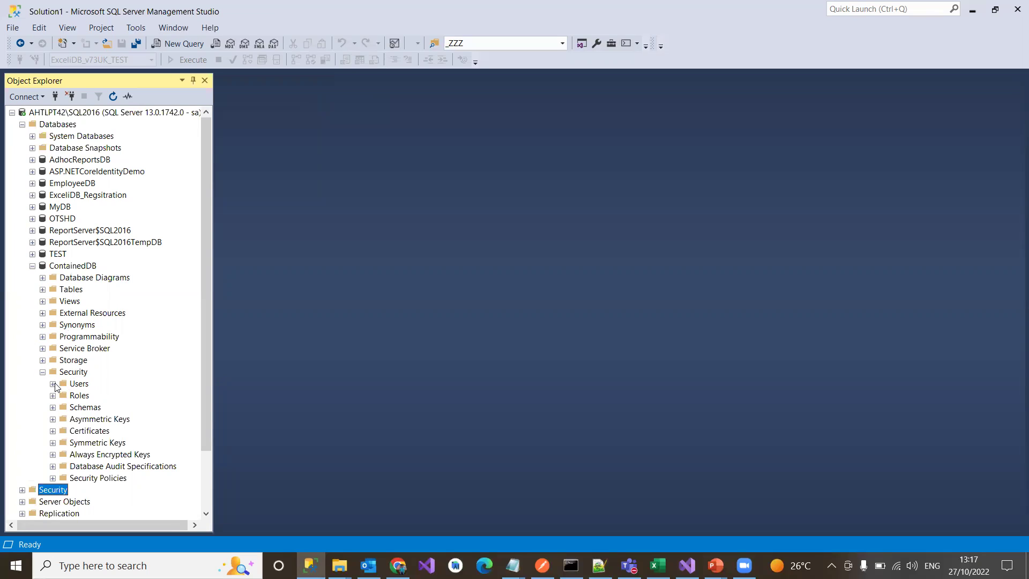
left_click(53, 383)
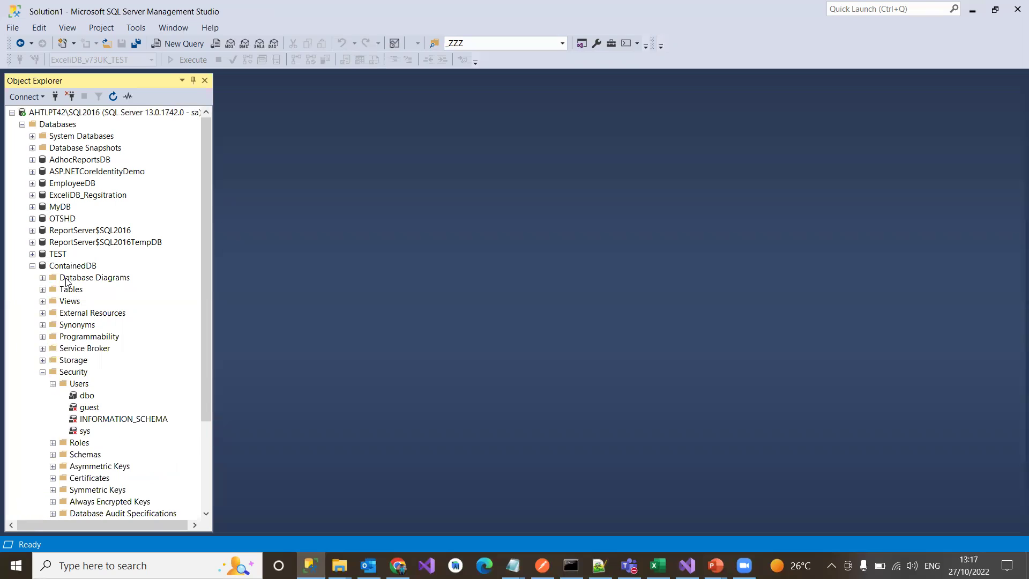
right_click(78, 384)
left_click(109, 391)
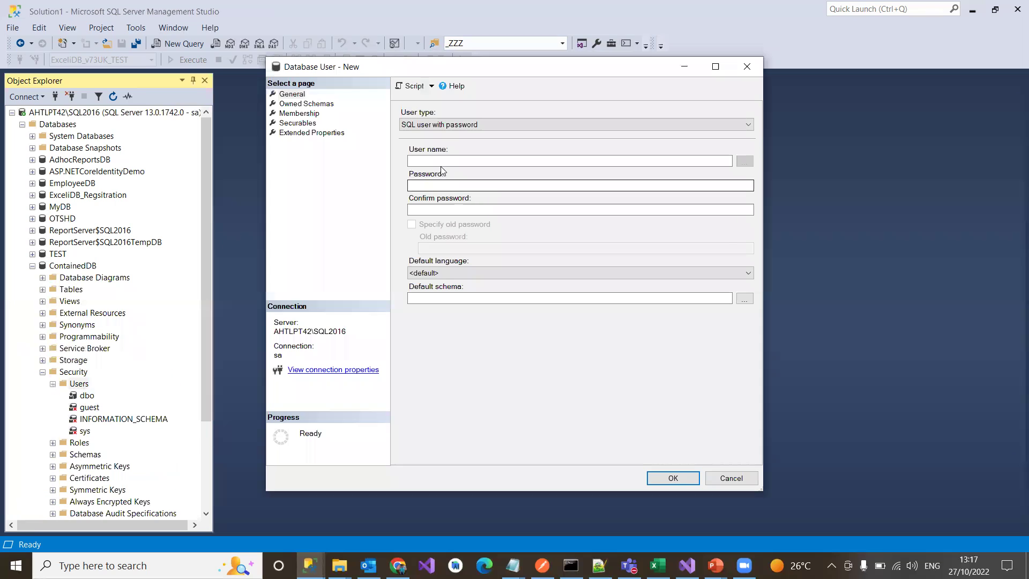
type("containedu")
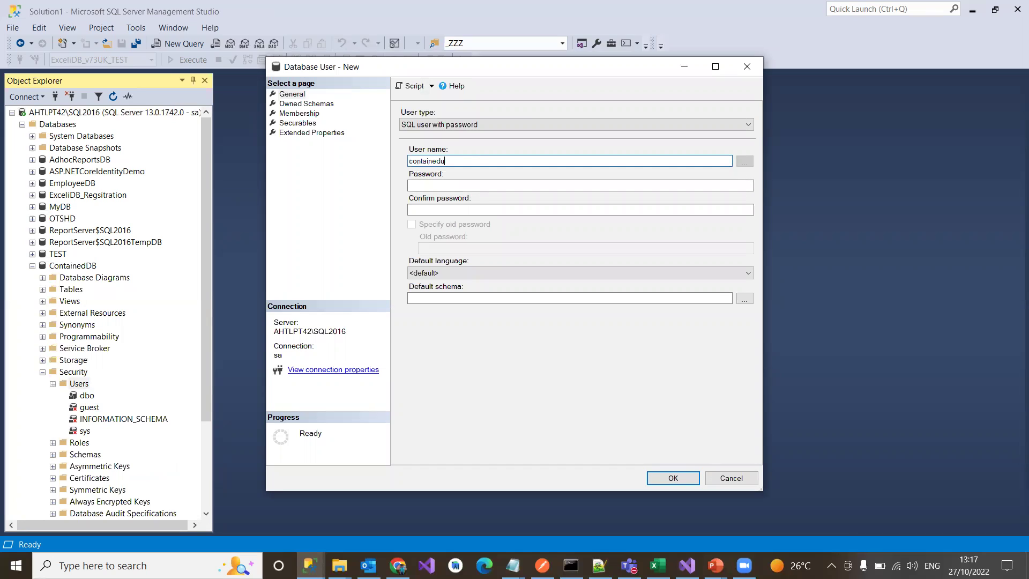
key("BackSpace")
type("dbuser")
type("•••••••••")
key("Tab")
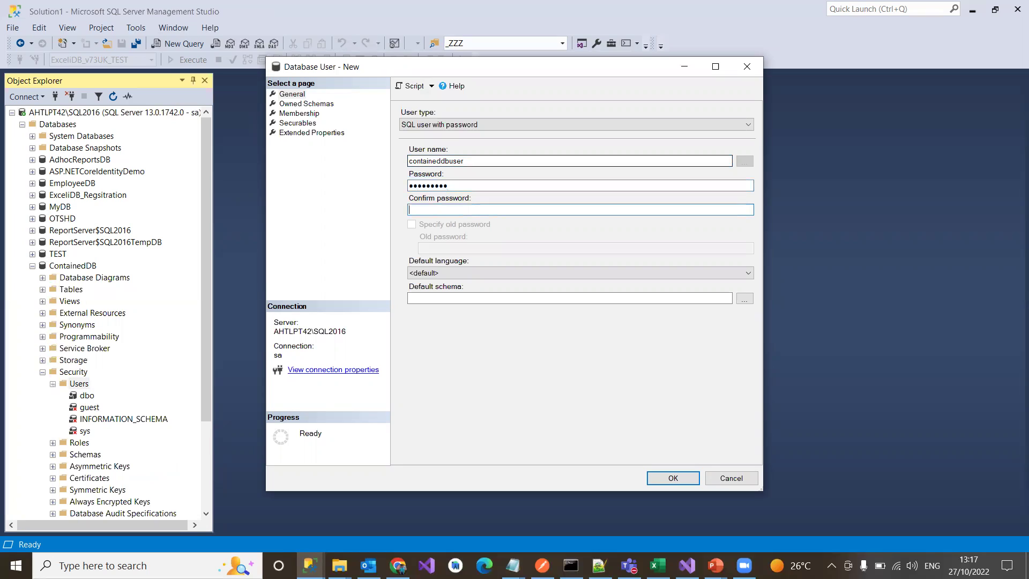
type("•••••••••")
- Set the user's default language to British English, select the db_accessadmin and db_owner schemas, and create the user
left_click(457, 274)
left_click(445, 318)
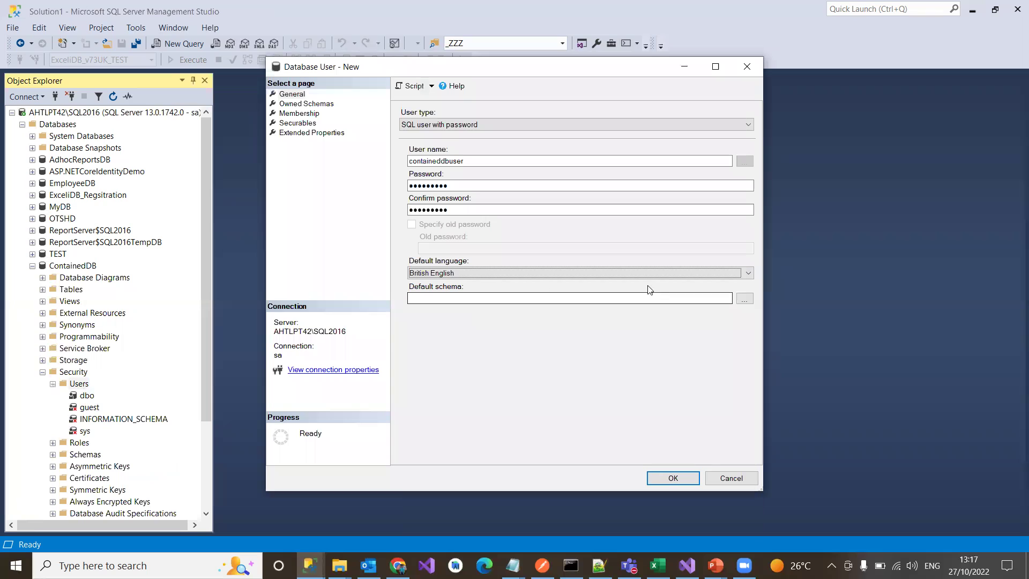
left_click(740, 298)
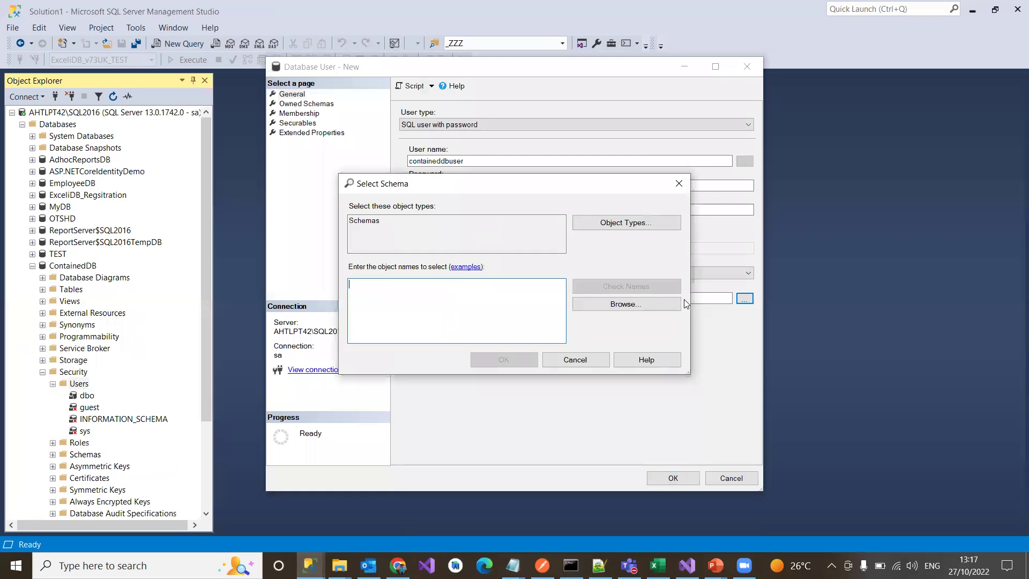
left_click(601, 305)
left_click(354, 264)
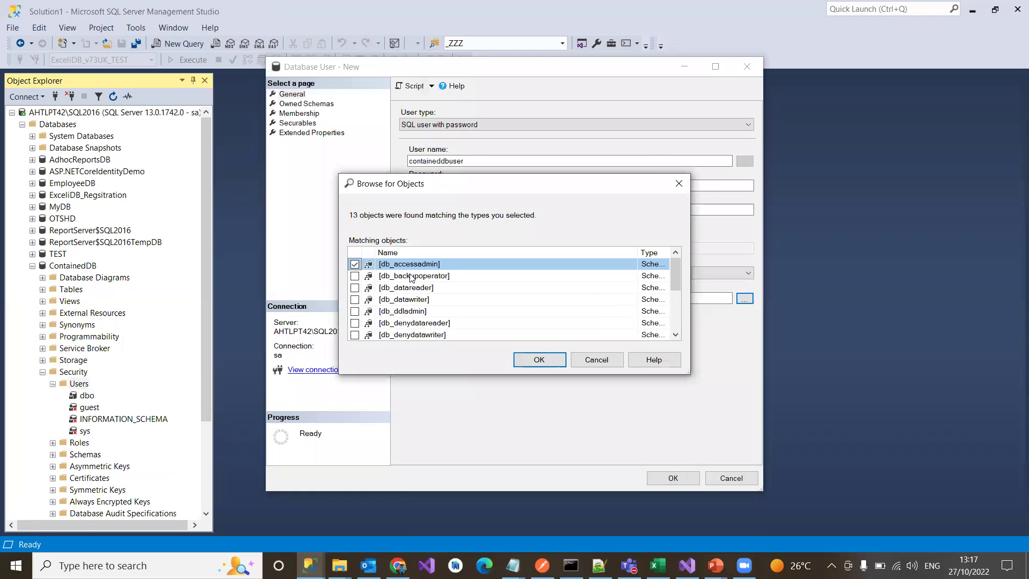
scroll(418, 316, "down", 1)
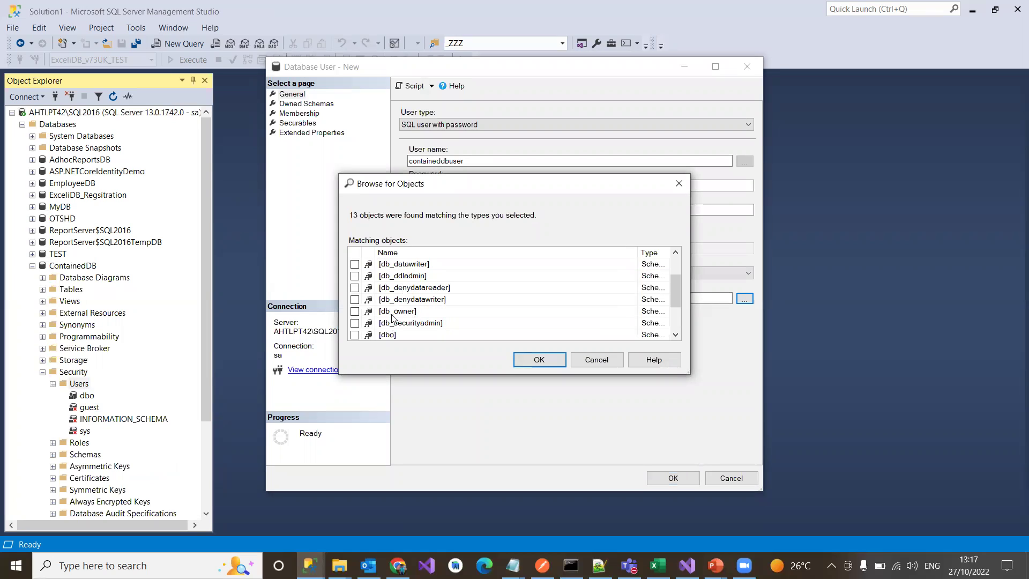
left_click(355, 311)
left_click(562, 360)
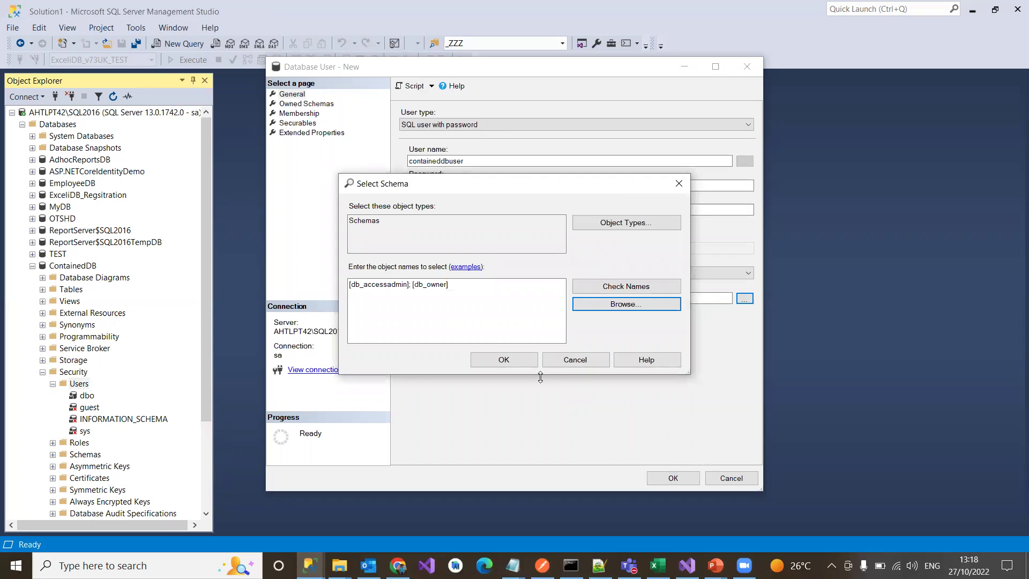
left_click(504, 362)
left_click(673, 478)
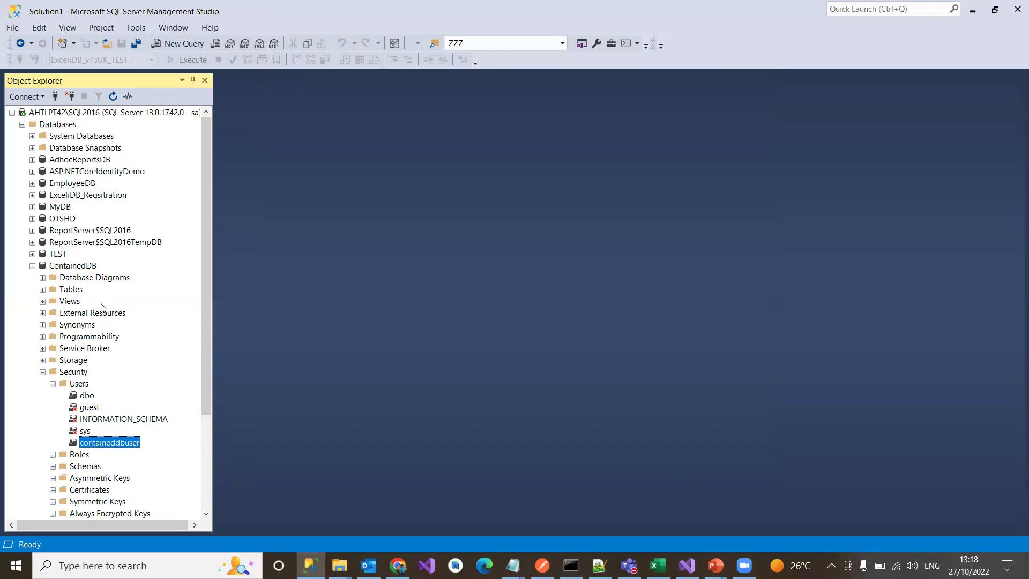
- Compare the server-level logins with ContainedDB's users, then collapse both Security folders
scroll(128, 413, "down", 1)
scroll(128, 414, "down", 3)
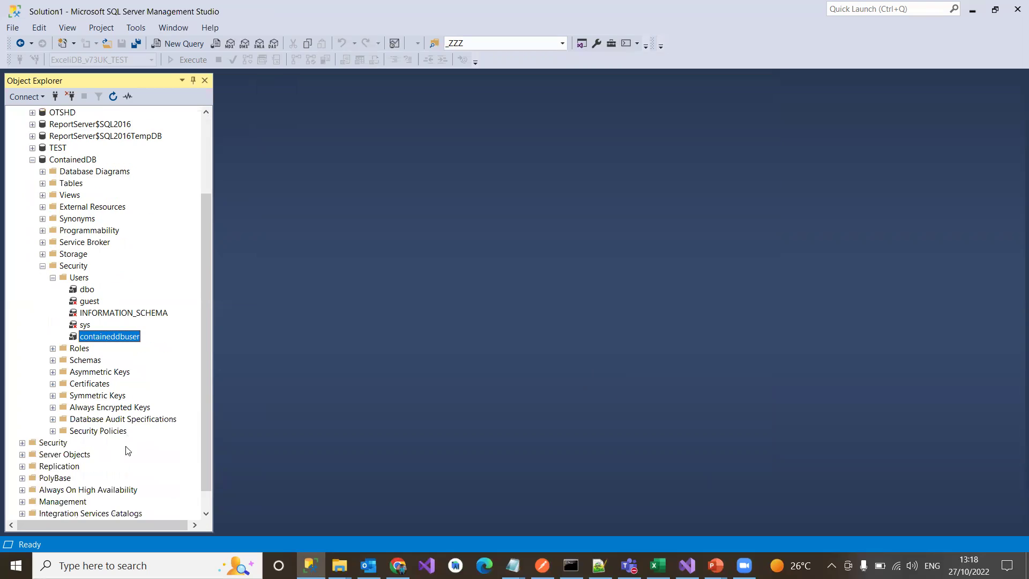
left_click(23, 444)
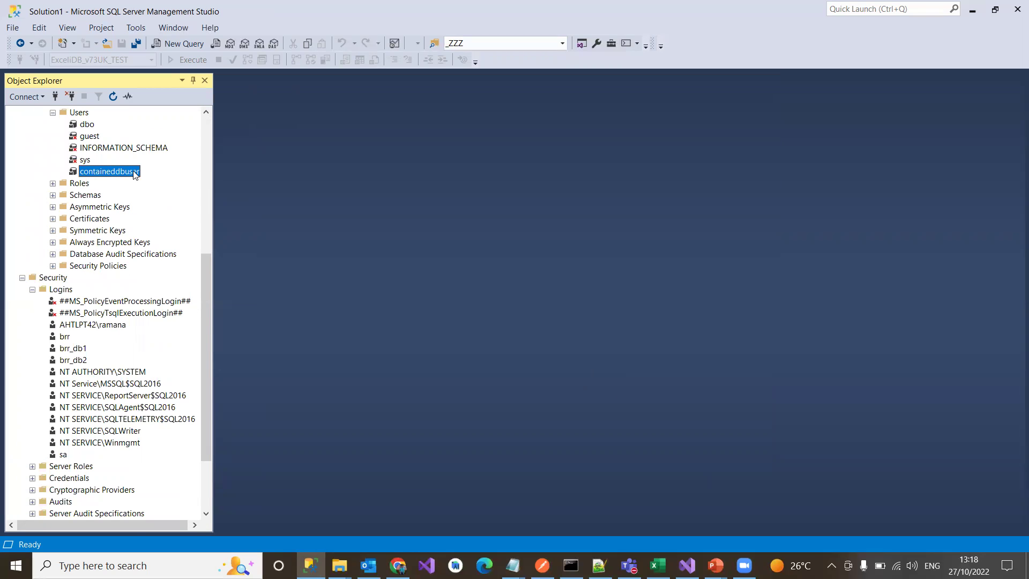
left_click(23, 277)
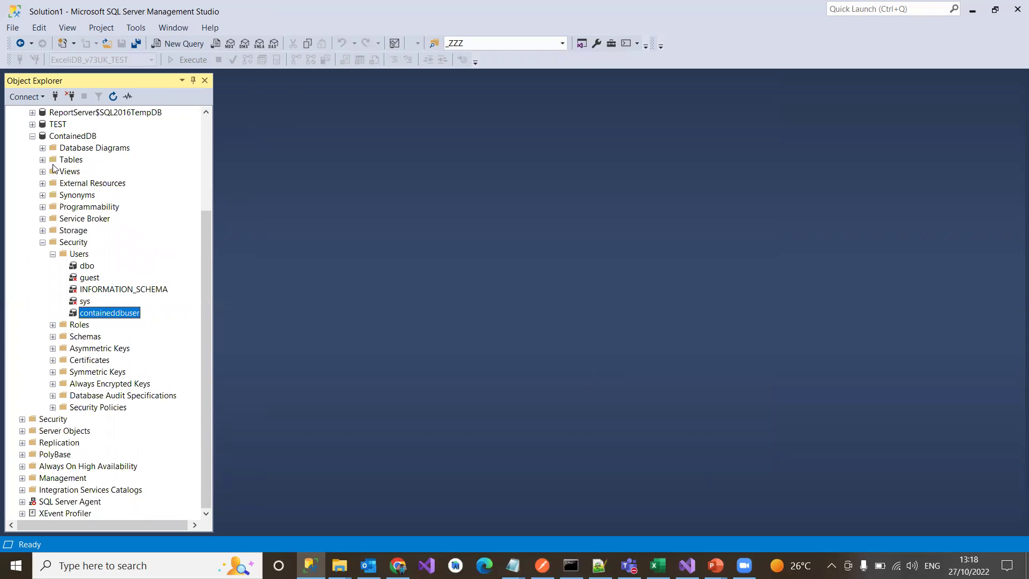
left_click(43, 242)
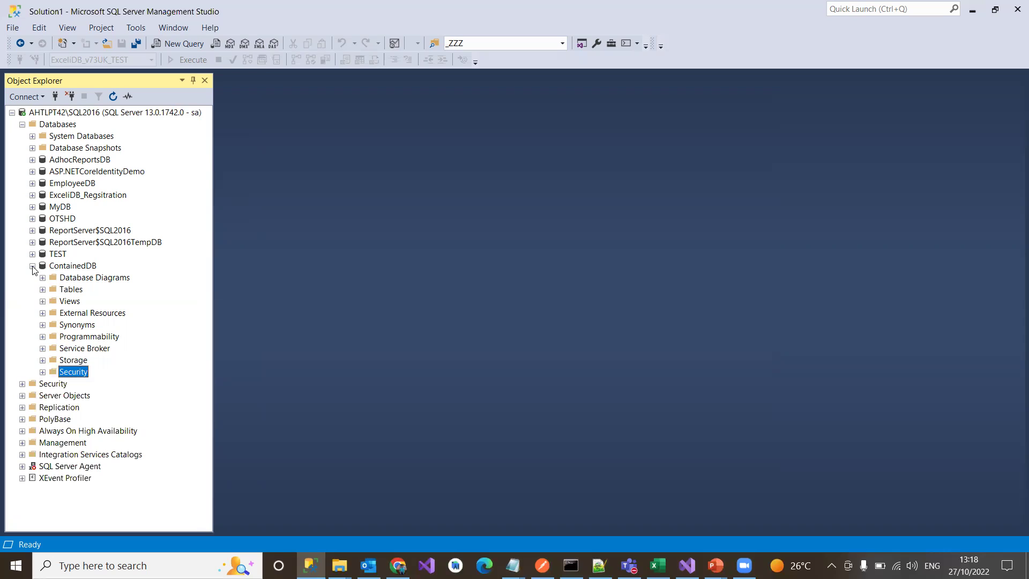
- Disconnect Object Explorer from the server and start a new server connection
left_click(12, 27)
left_click(53, 57)
left_click(12, 28)
left_click(65, 42)
- Try to connect to AHTLPT42\SQL2016 with the login containeduser and the account password
key("Tab")
key("Tab")
key("BackSpace")
type("con")
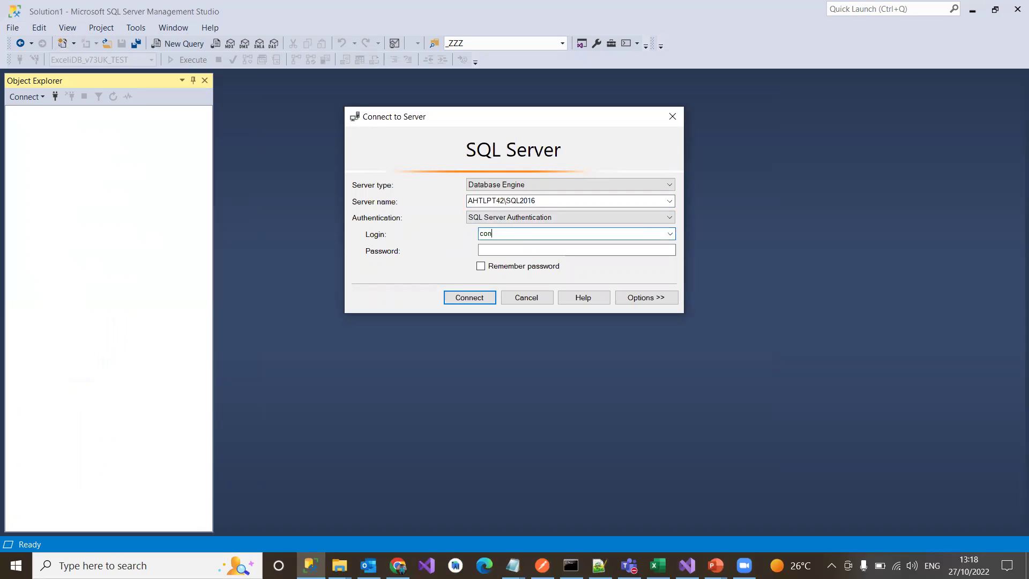
type("taineduser")
left_click(523, 249)
left_click(521, 248)
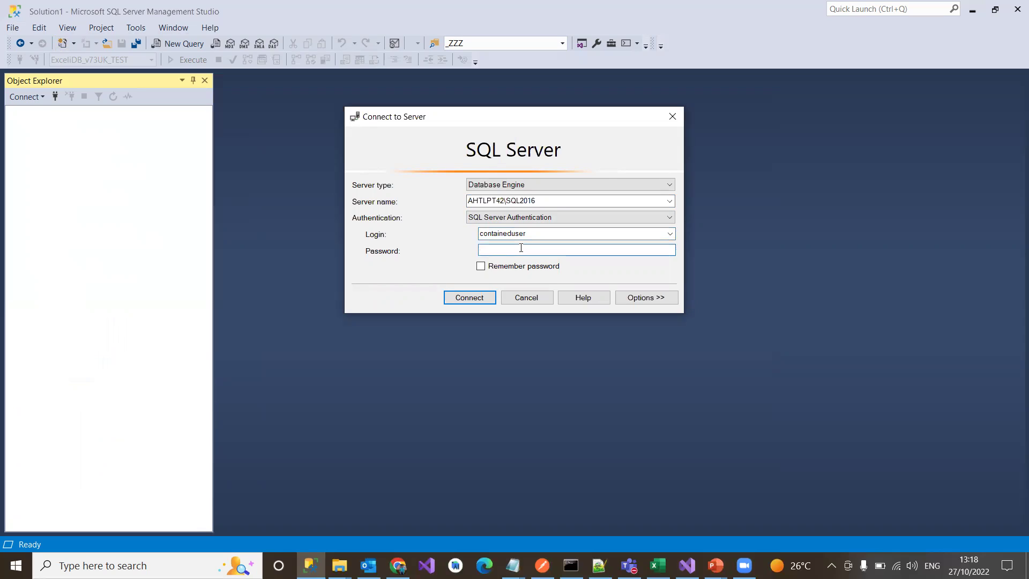
type("*********")
left_click(475, 297)
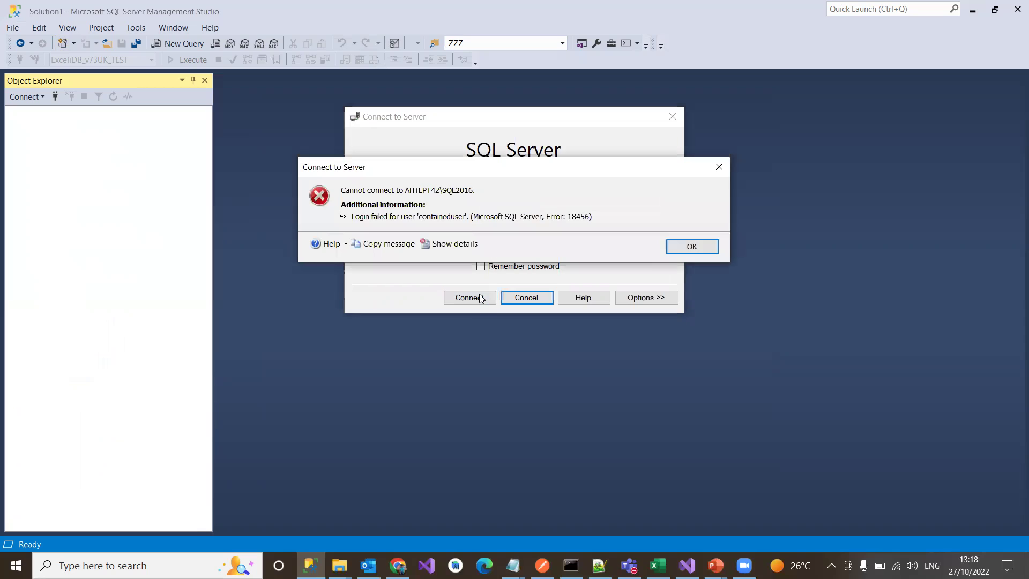
- Dismiss the error, re-enter the account password, and try to connect again as containeduser
left_click(691, 247)
left_click_drag(575, 248, 425, 242)
type("****")
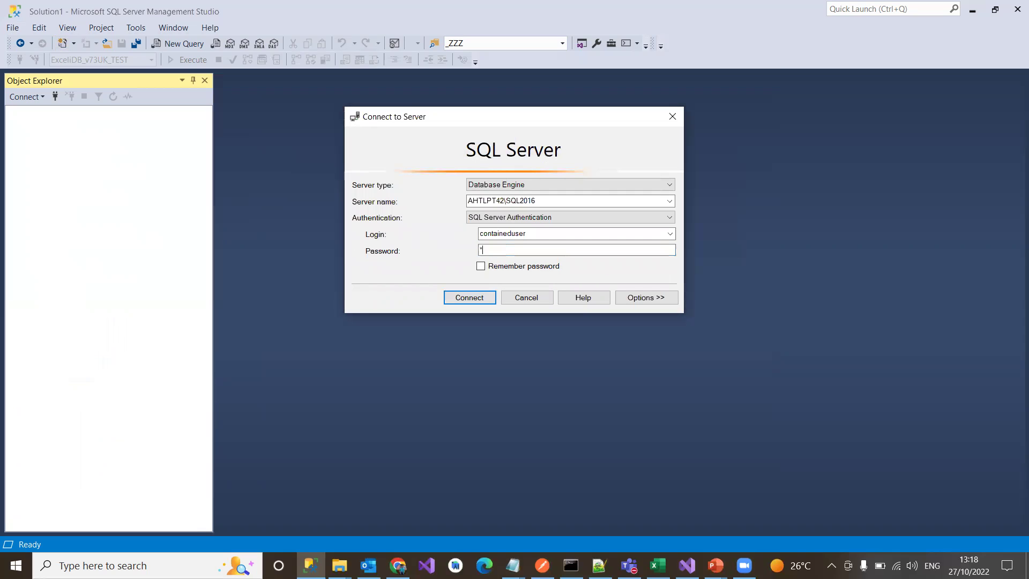
type("***")
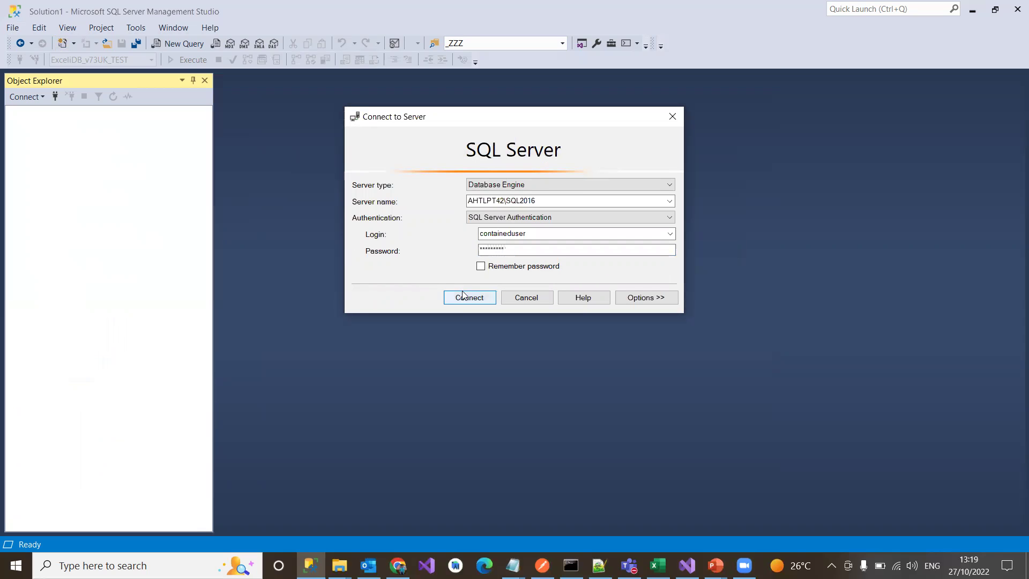
left_click(474, 300)
left_click(691, 247)
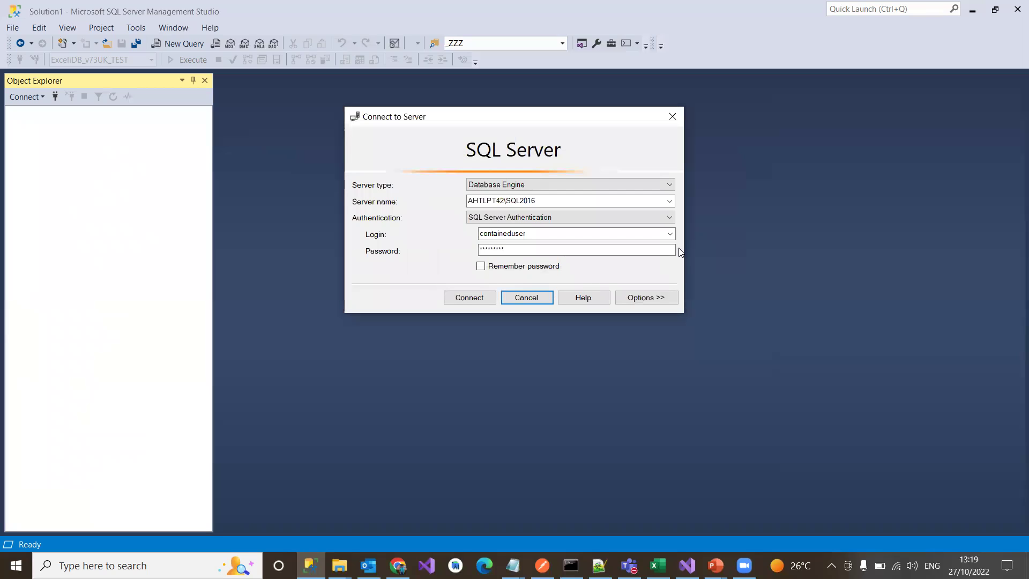
- Correct the login to containeddbuser and connect to the server
left_click(512, 234)
double_click(513, 235)
left_click(513, 234)
type("db")
left_click(468, 298)
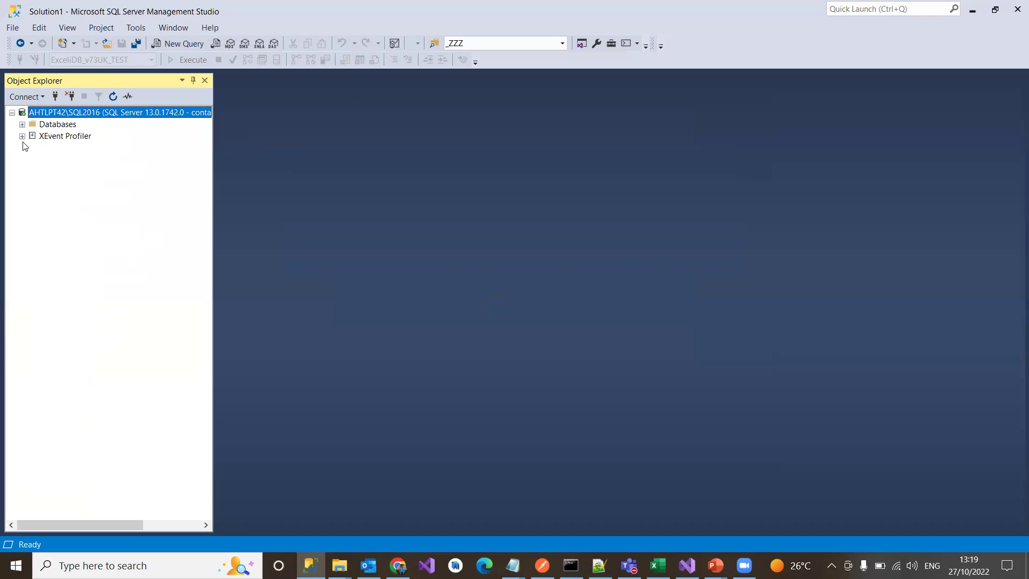
- Expand the Databases folder and ContainedDB, and review the commands available for the database
left_click(22, 124)
left_click(33, 136)
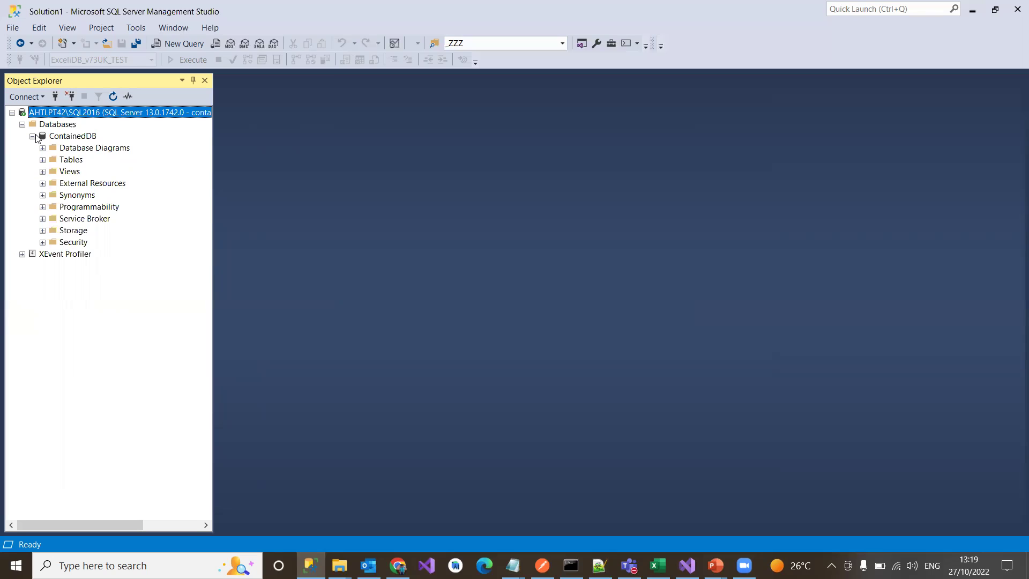
right_click(67, 138)
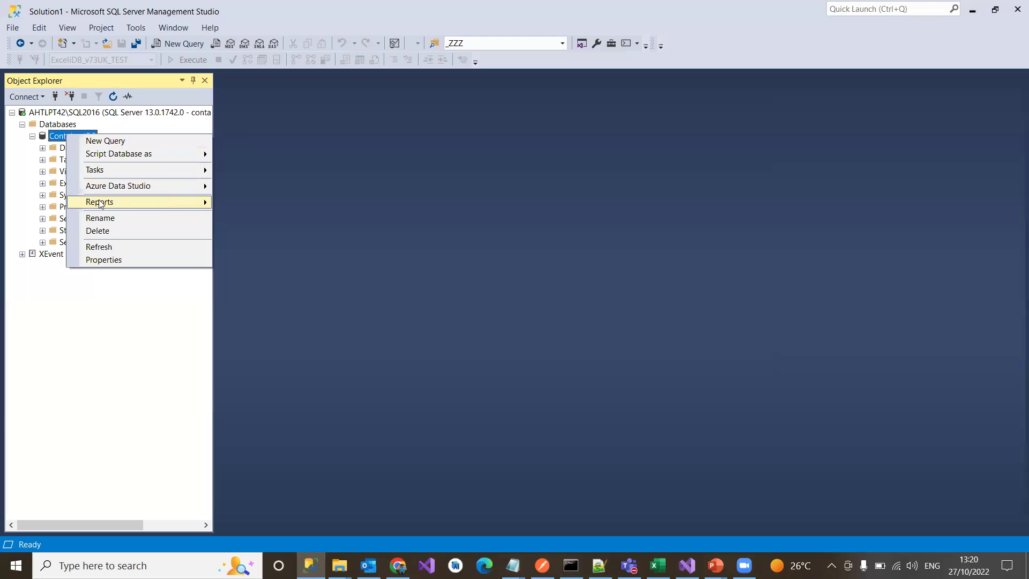
mouse_move(112, 174)
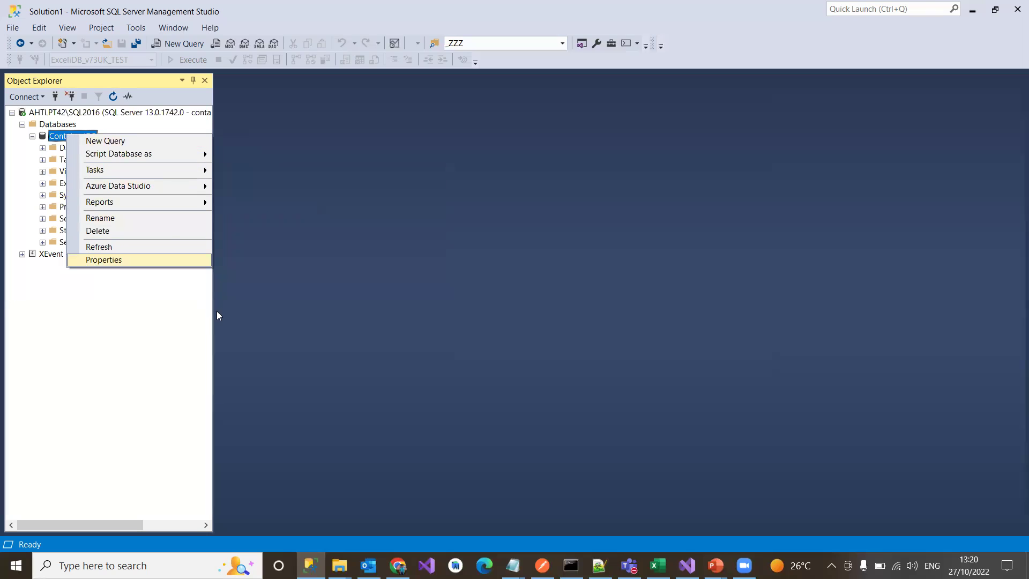
left_click(216, 311)
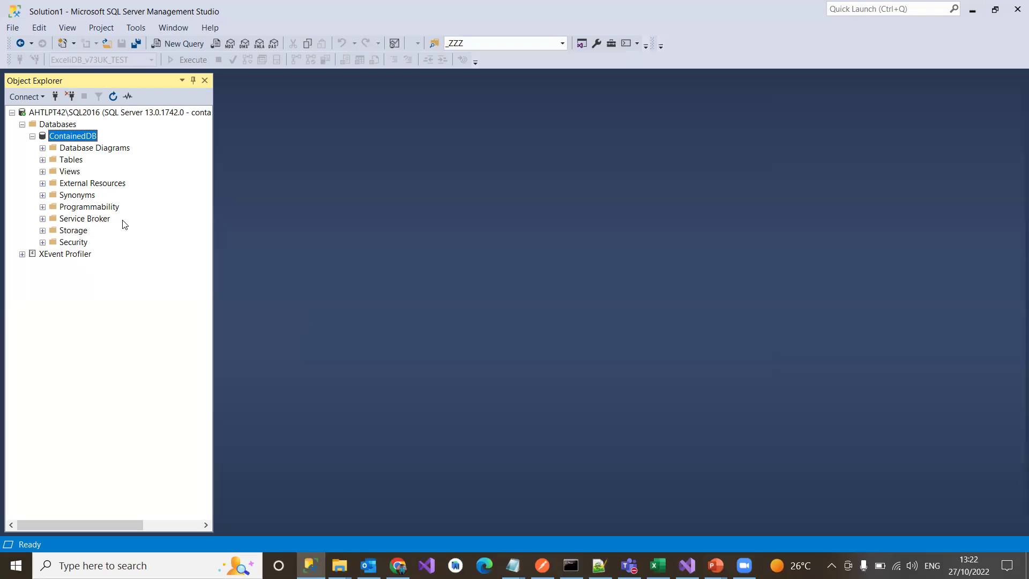
- Examine ContainedDB's users, including containeddbuser, then collapse the database's Security folder
left_click(43, 242)
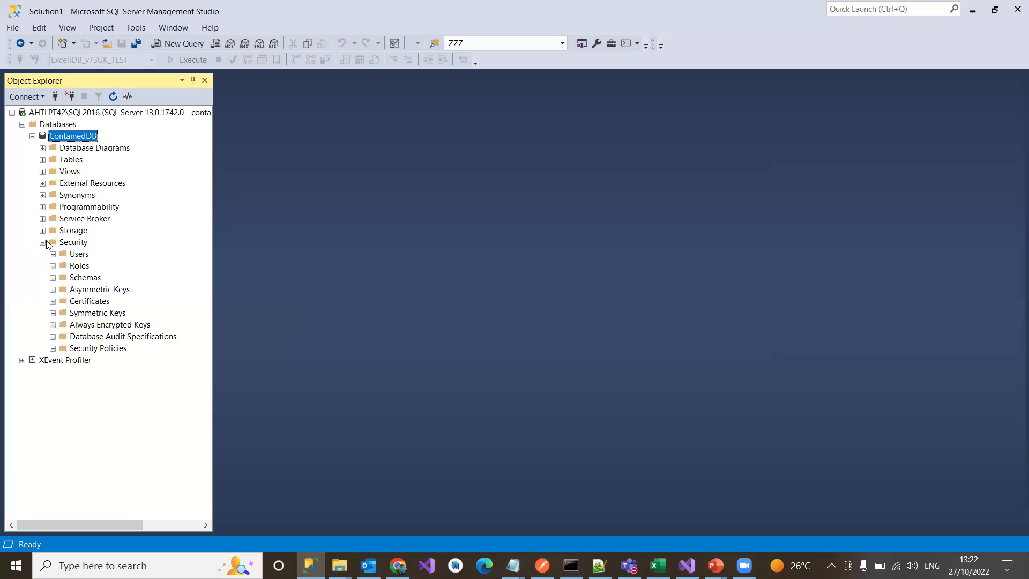
left_click(53, 254)
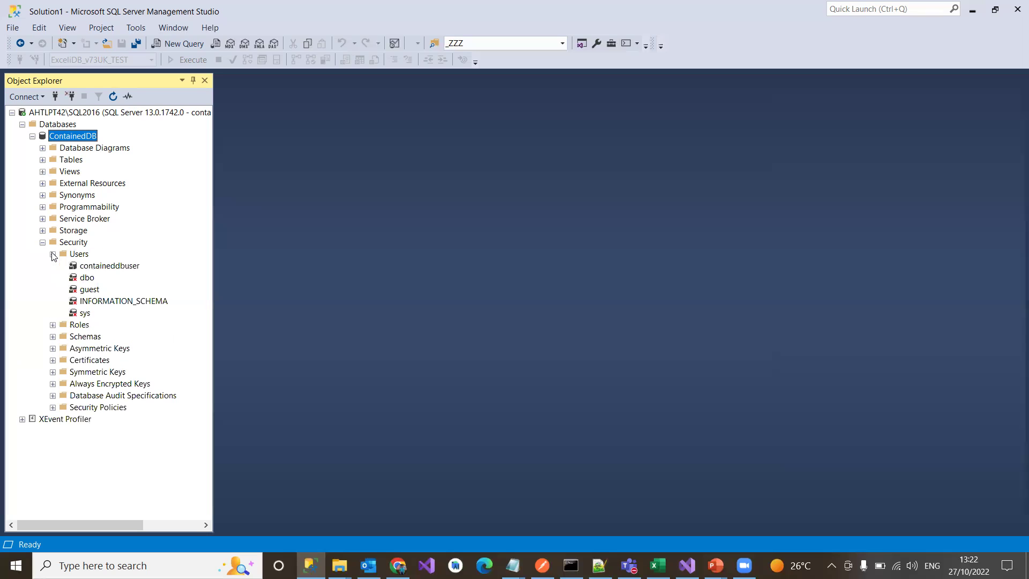
left_click(105, 266)
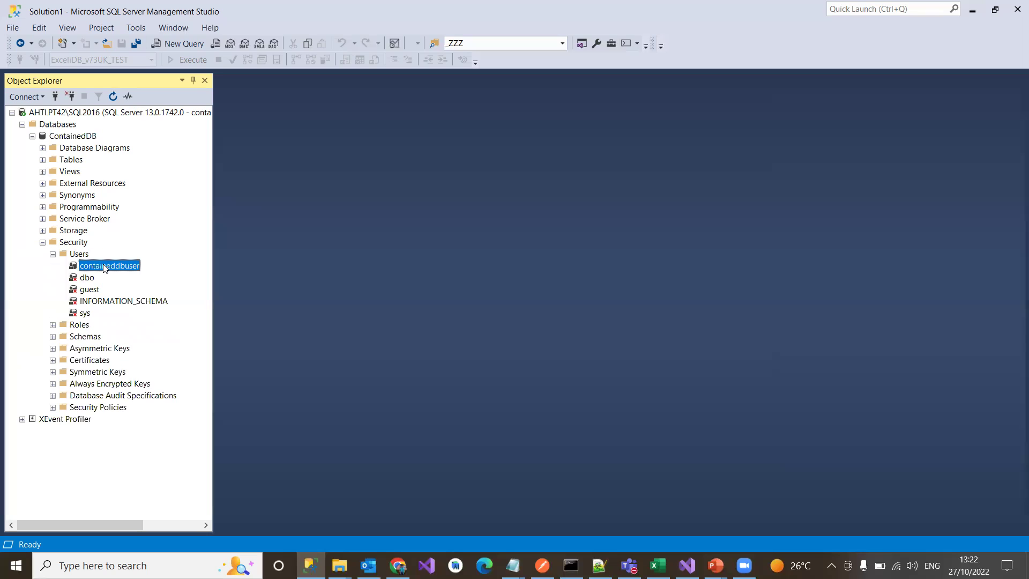
left_click(43, 242)
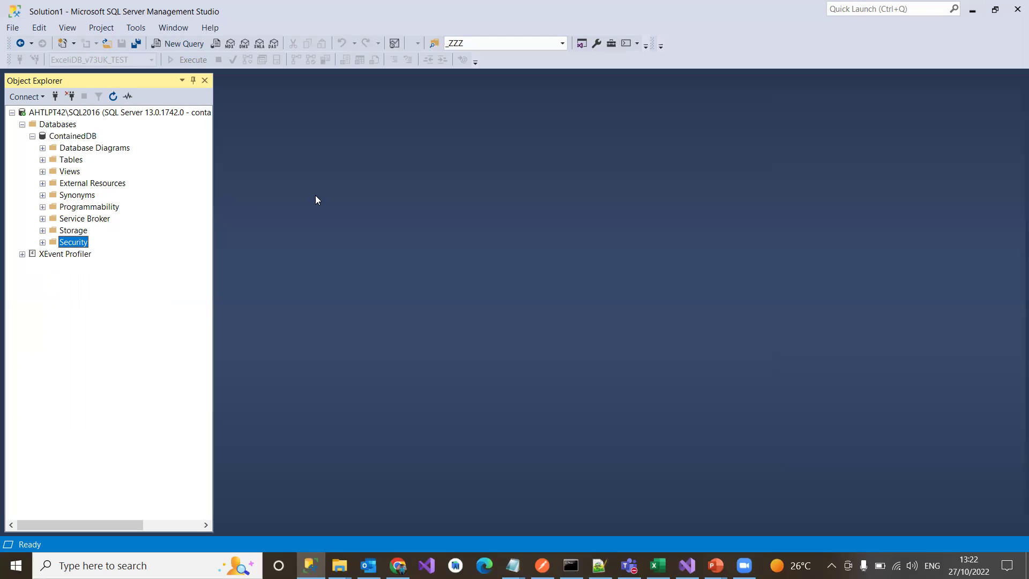
- Disconnect the containeddbuser session, reconnect as sa with the account password, and expand the Databases folder
left_click(62, 112)
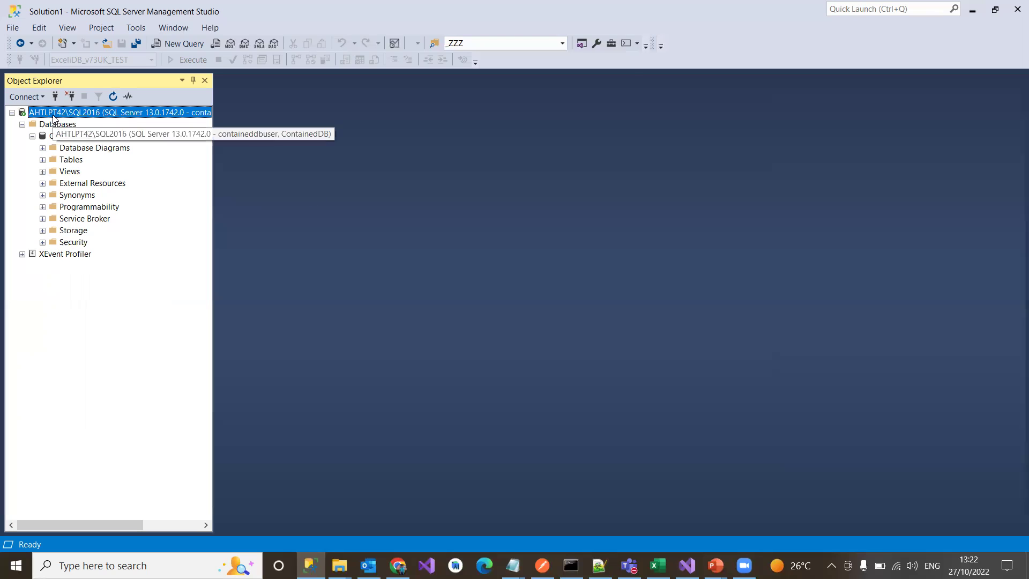
right_click(63, 113)
left_click(94, 136)
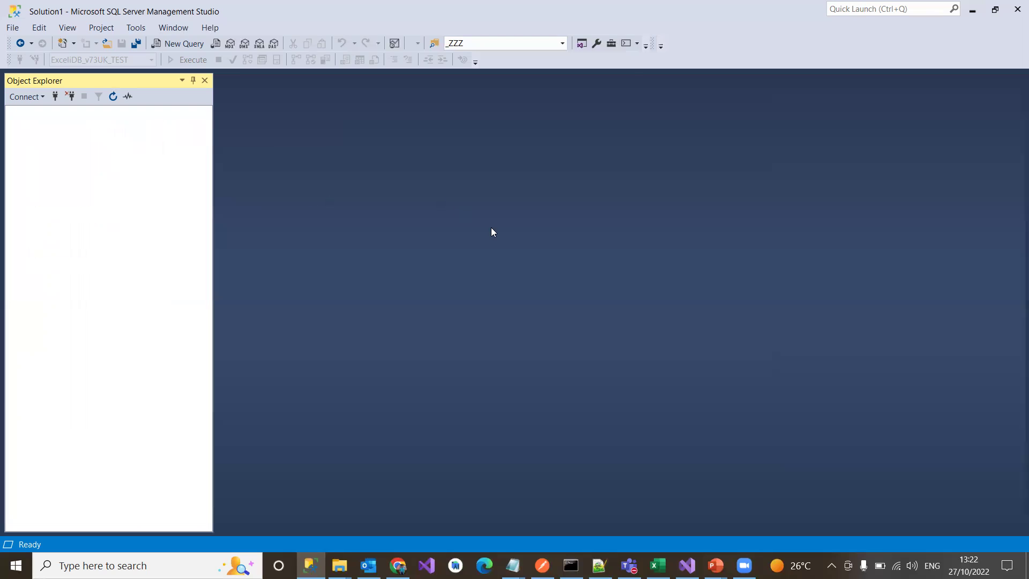
key("alt+f")
key("Return")
left_click(510, 233)
type("sa")
key("Tab")
type("**********")
key("Return")
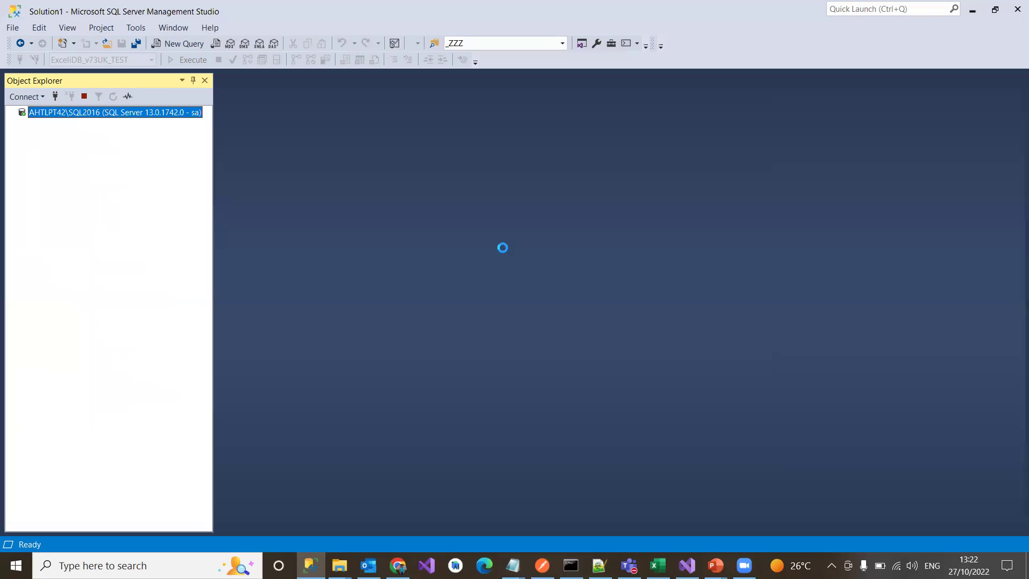
left_click(23, 124)
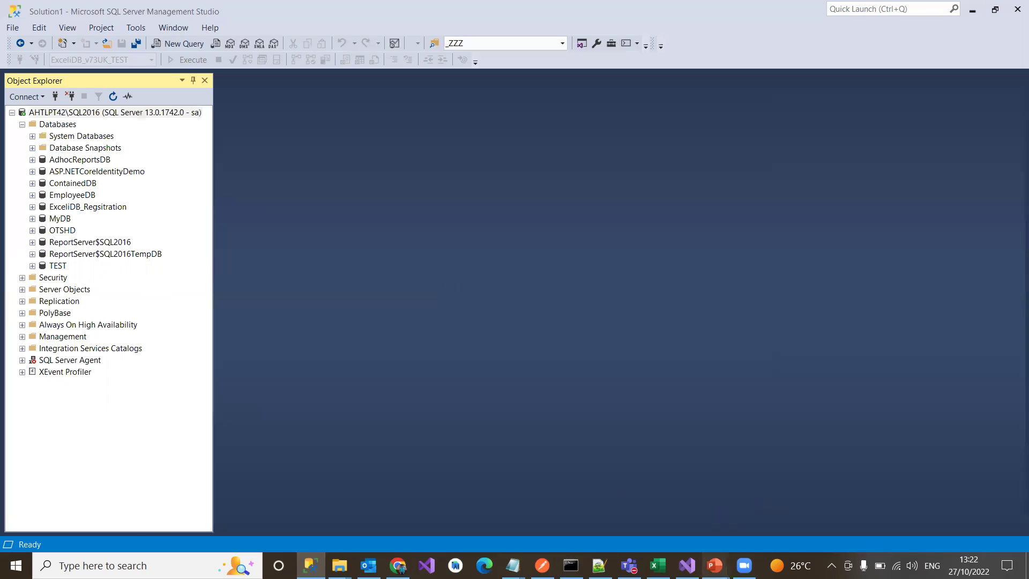
- Switch to the PowerPoint slide show and advance to the closing Thank You slide
mouse_move(715, 566)
left_click(788, 504)
key("Right")
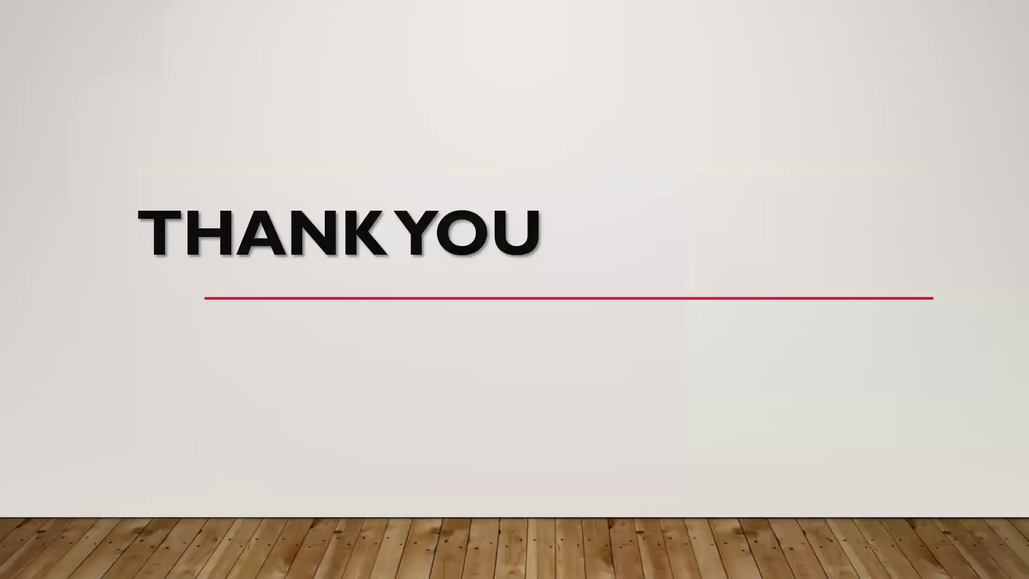